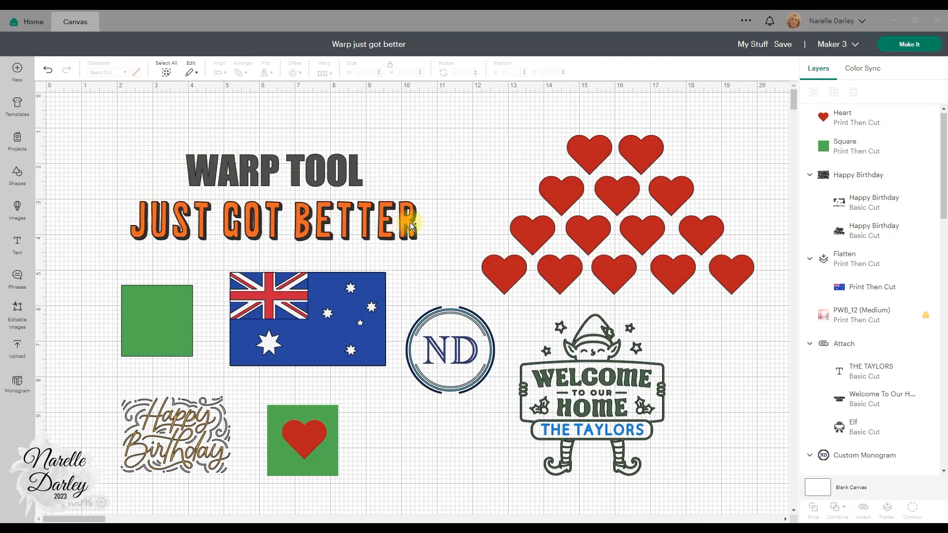
- Examine the canvas objects one by one: both text lines, monogram, flag, green square, Happy Birthday image, elf design and layered heart
click(360, 221)
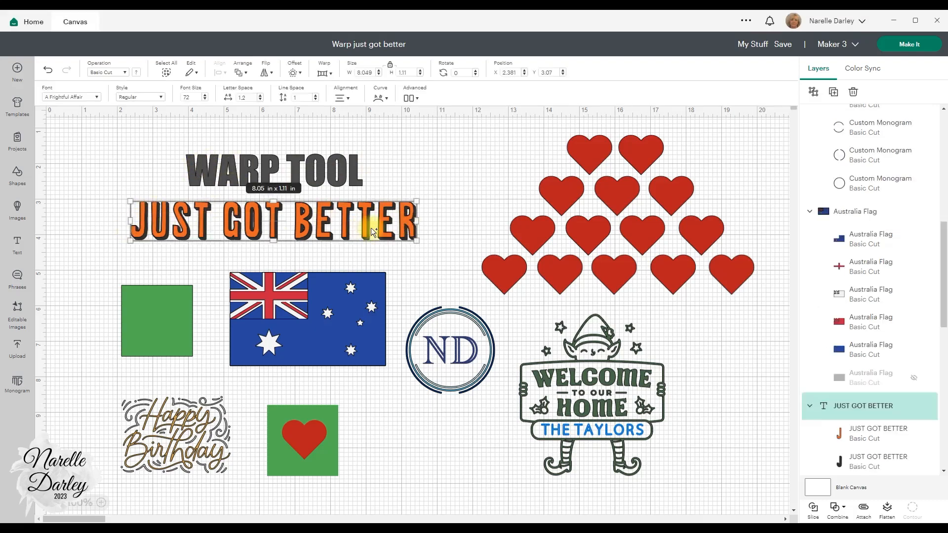
scroll(883, 414, down, 1)
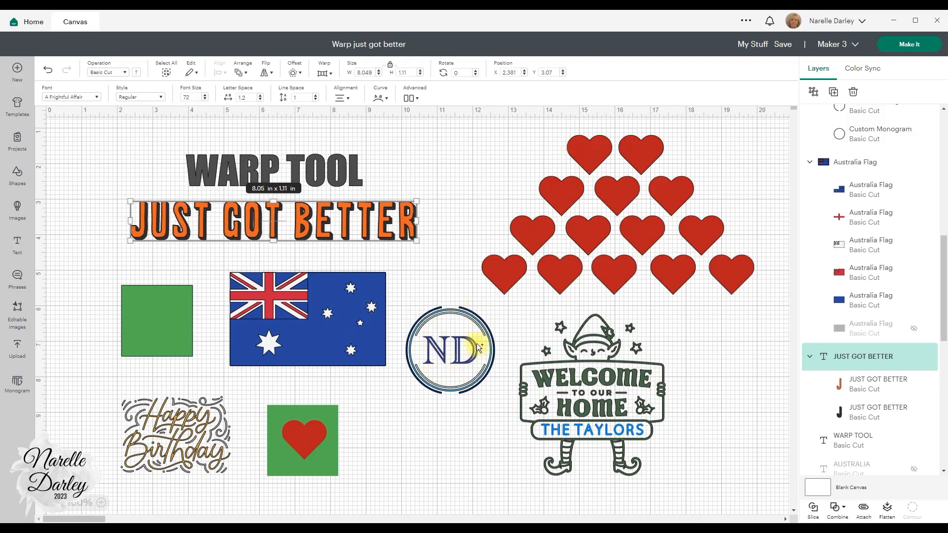
click(445, 363)
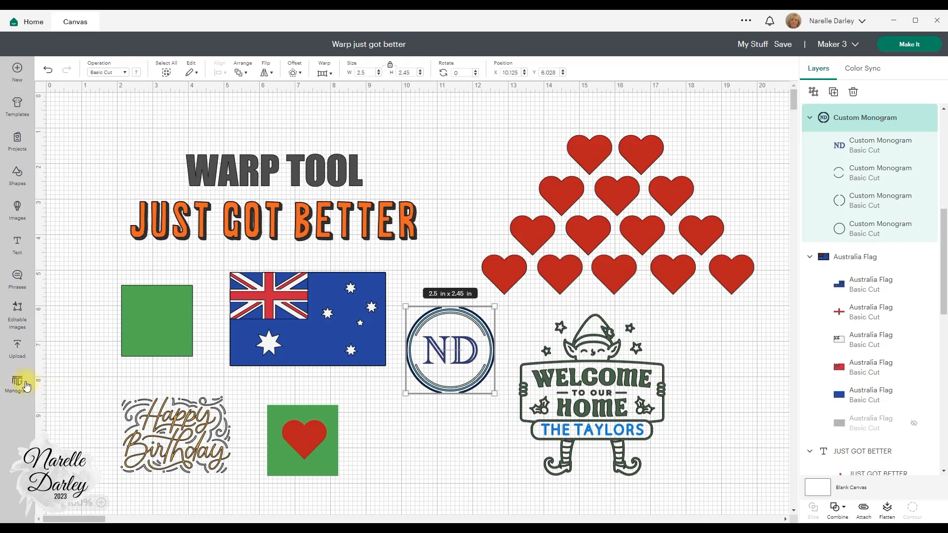
click(268, 308)
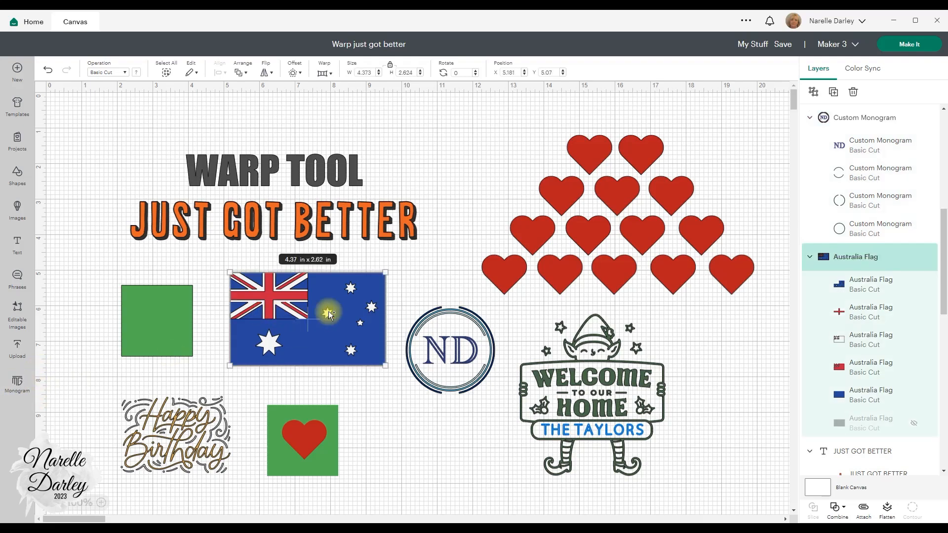
click(153, 314)
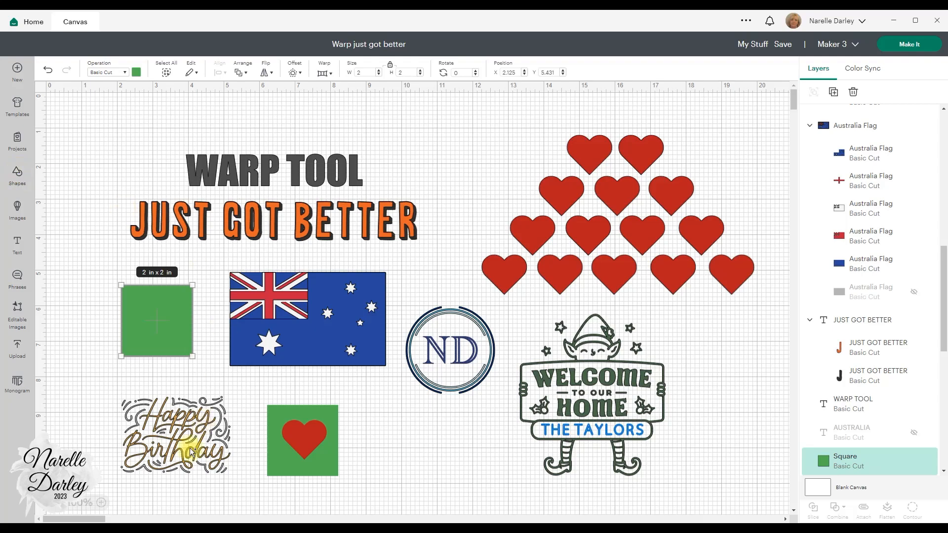
click(176, 425)
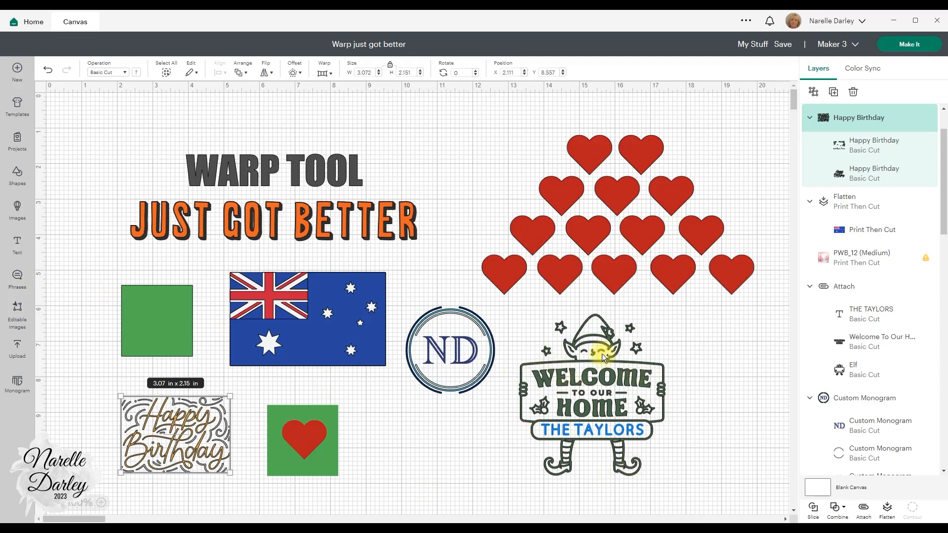
click(582, 370)
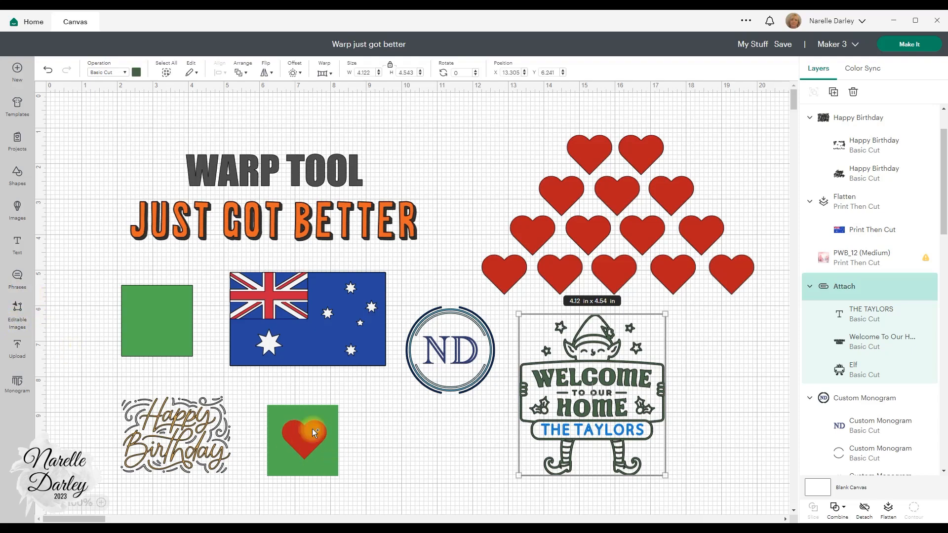
click(298, 434)
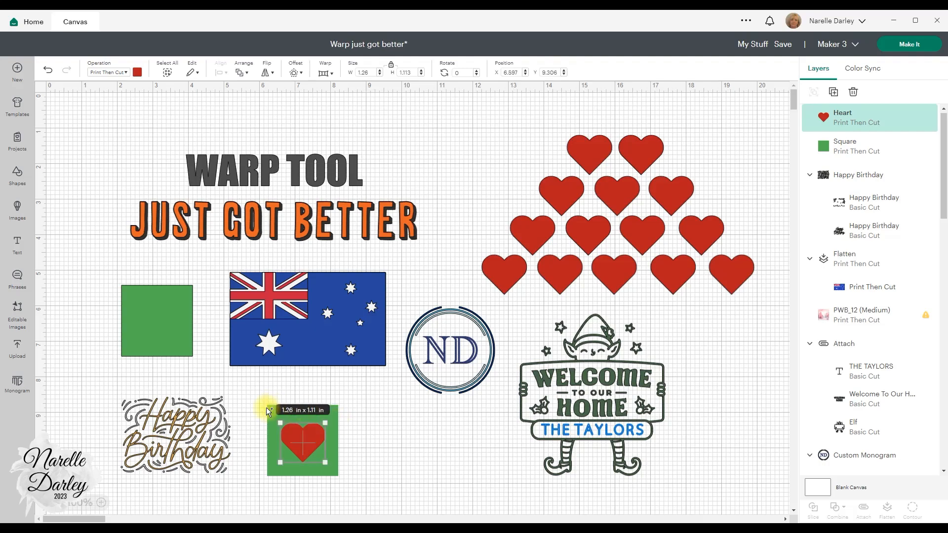
click(374, 451)
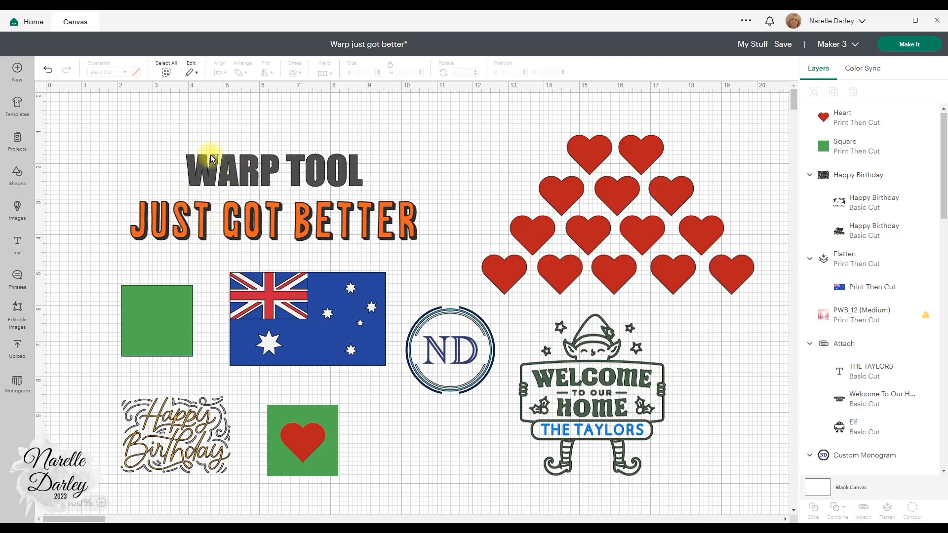
click(232, 161)
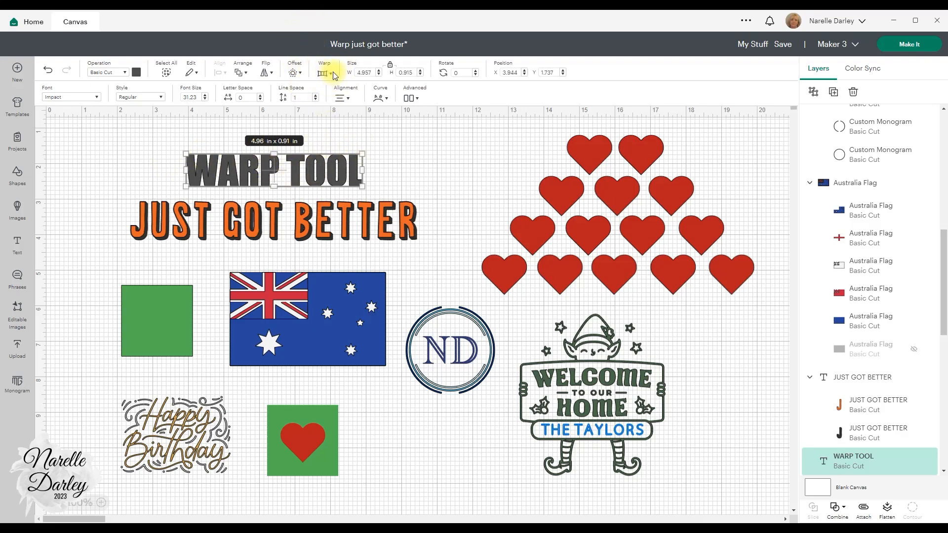
click(177, 215)
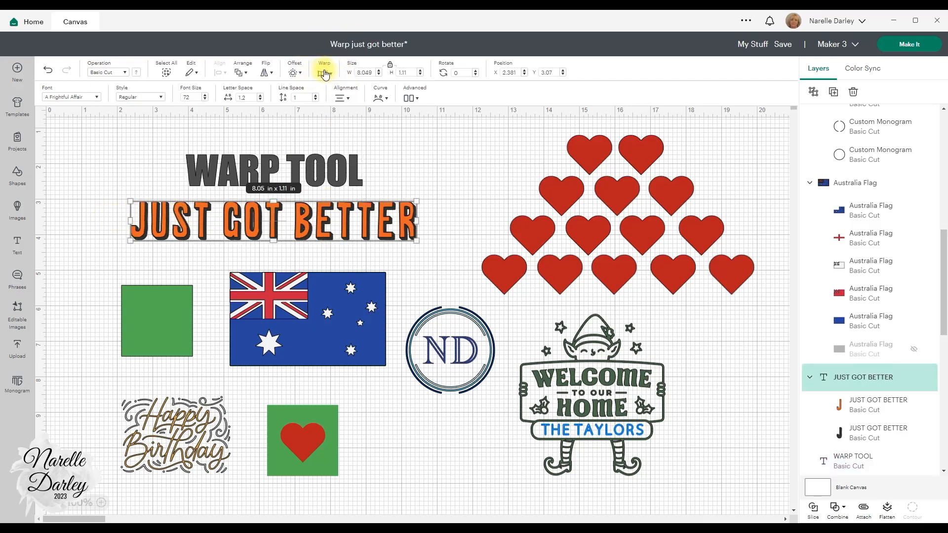
click(411, 156)
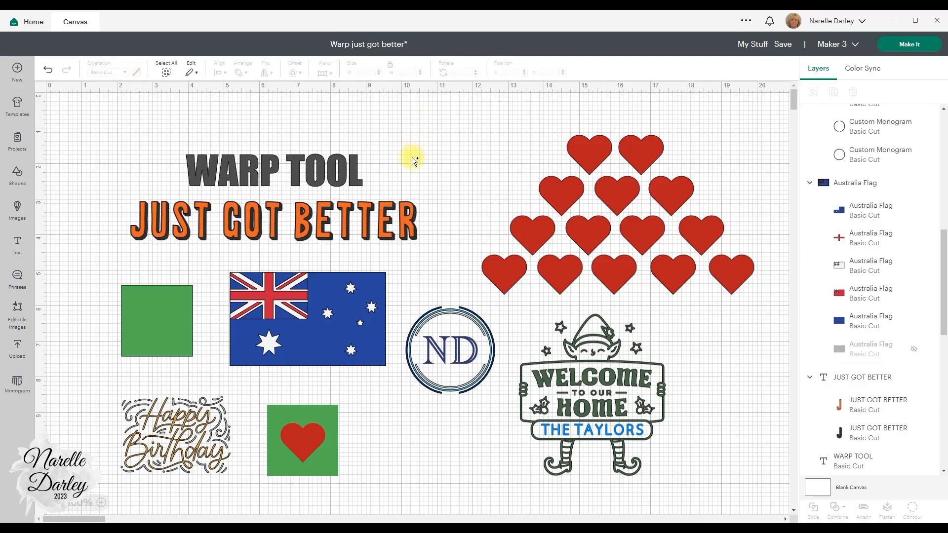
- Look through the warp styles for the WARP TOOL text and apply style 7 to it
click(244, 171)
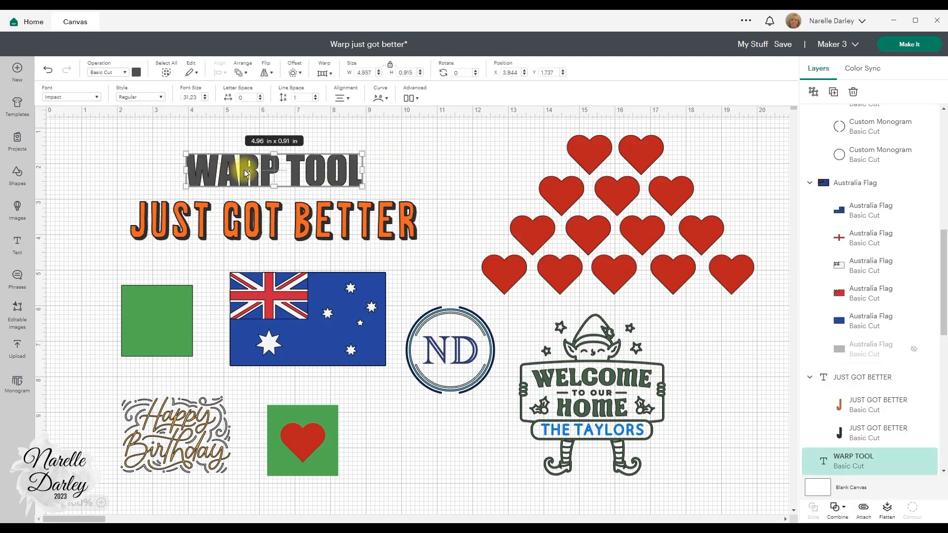
click(324, 72)
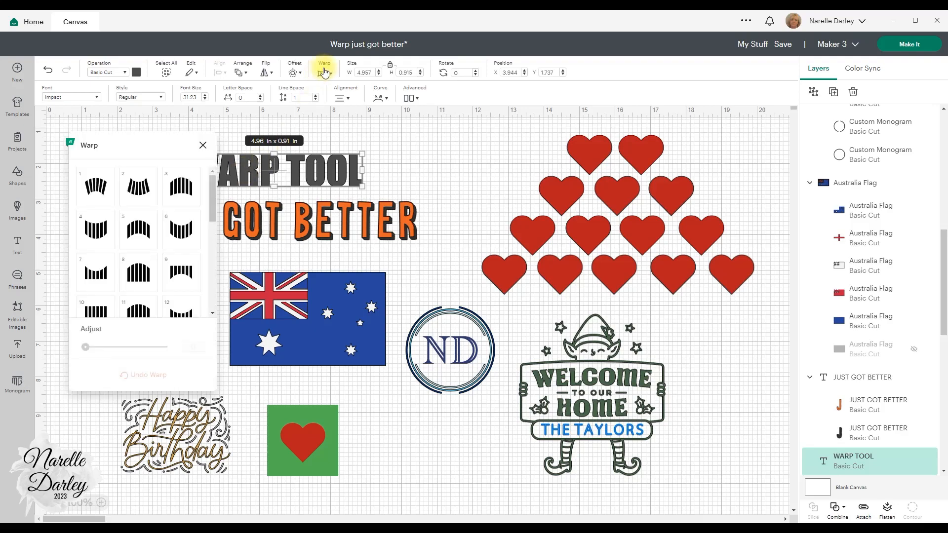
scroll(153, 207, down, 3)
scroll(154, 210, down, 3)
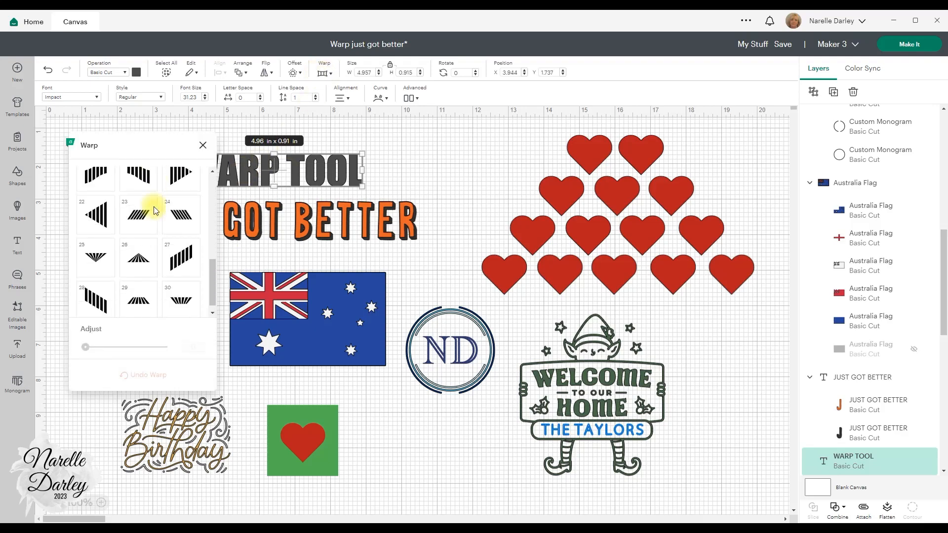
scroll(138, 266, up, 6)
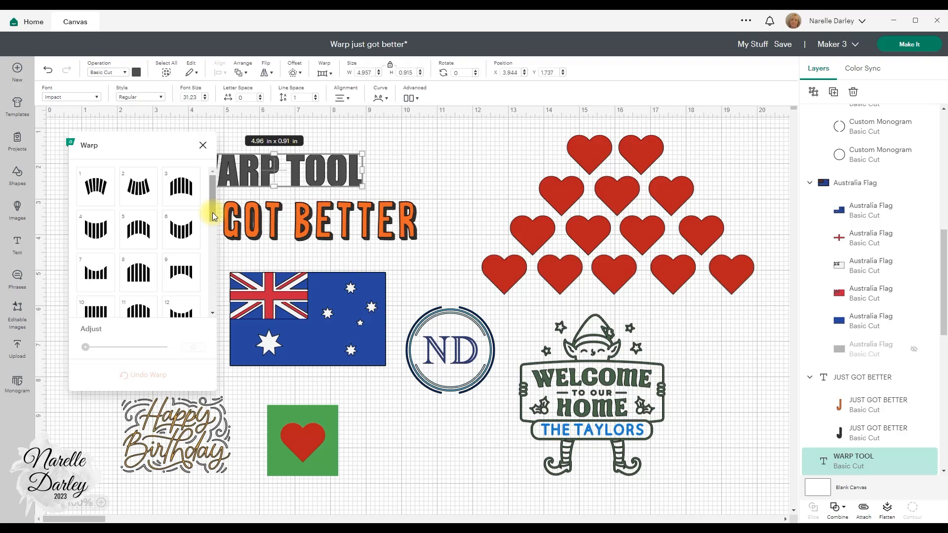
scroll(212, 218, down, 2)
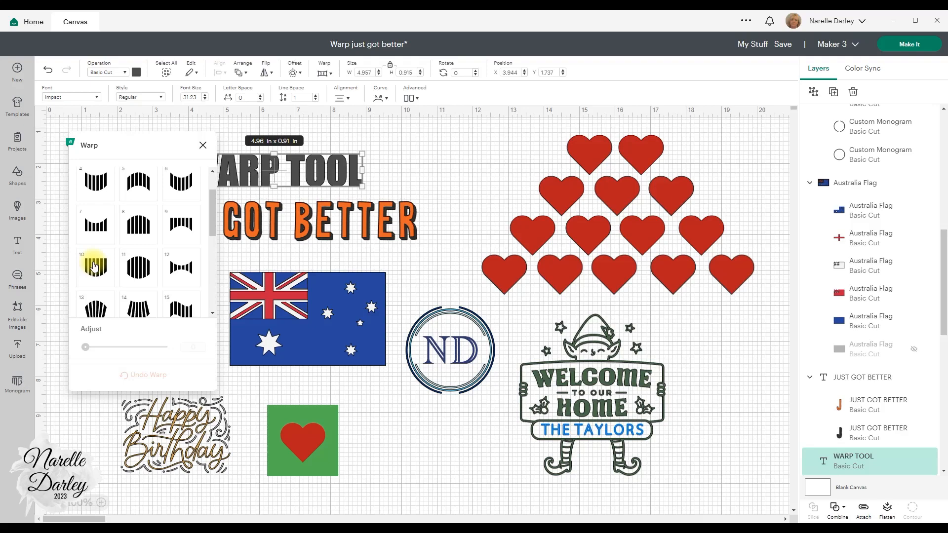
click(94, 230)
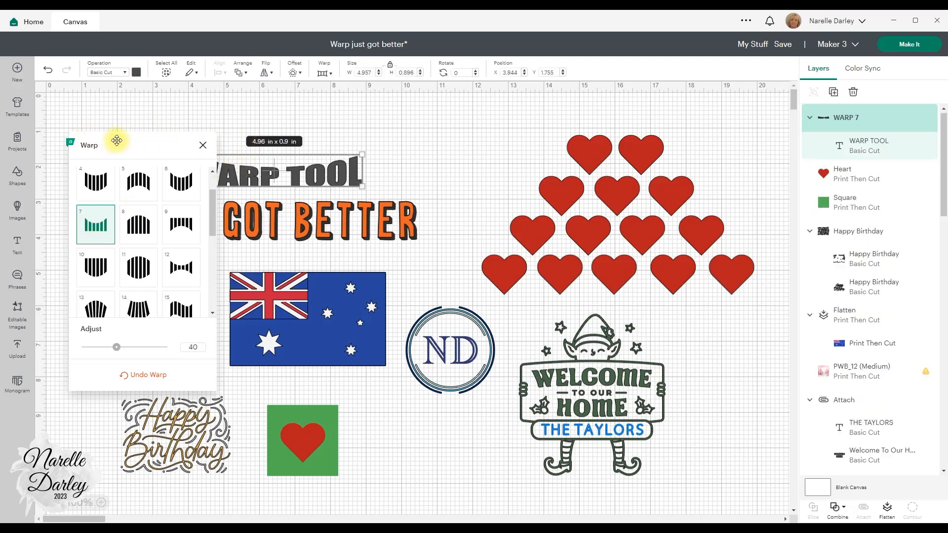
- Move the warp options clear of the text and set the WARP TOOL warp adjustment to 38
drag(117, 140, 529, 147)
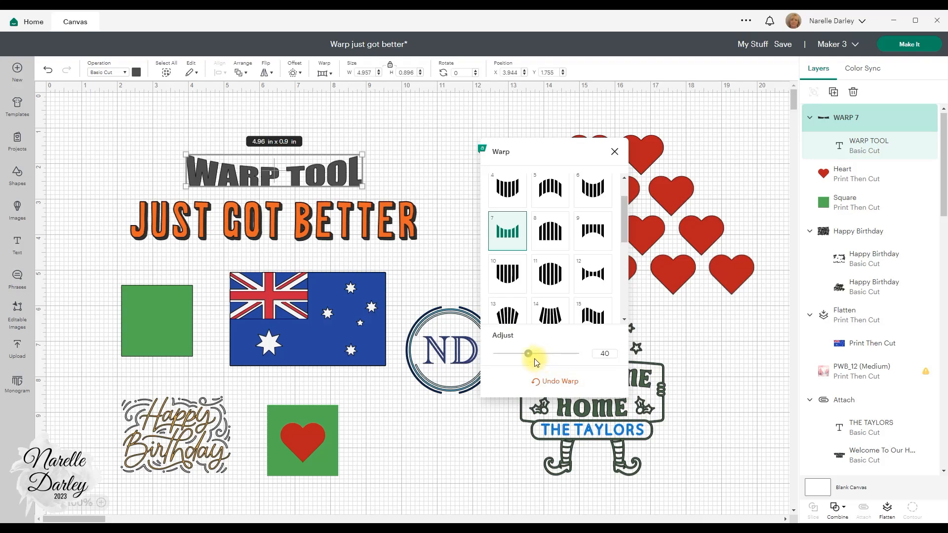
mouse_move(529, 354)
mouse_down()
mouse_move(555, 354)
mouse_move(528, 360)
mouse_up()
click(431, 147)
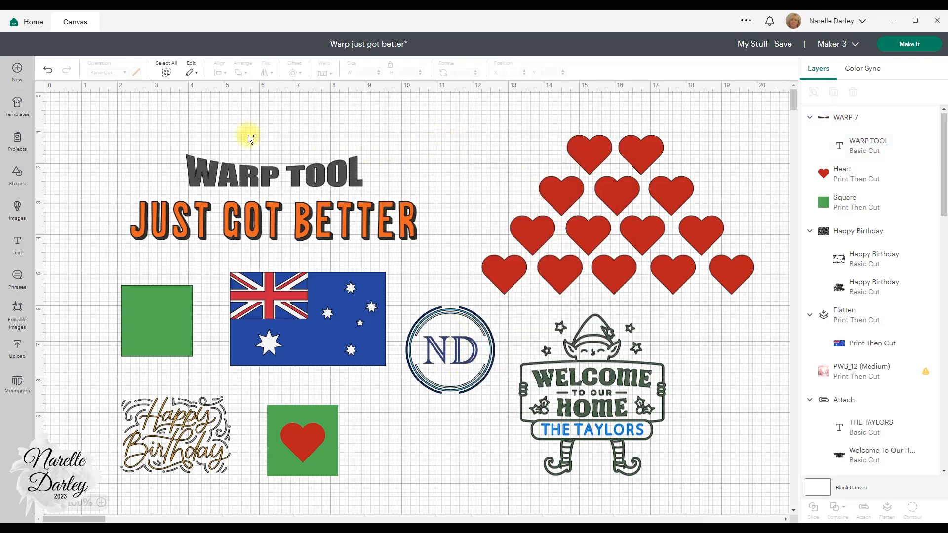
- Reopen the warp settings of the WARP TOOL text and undo its warp
click(239, 174)
click(322, 71)
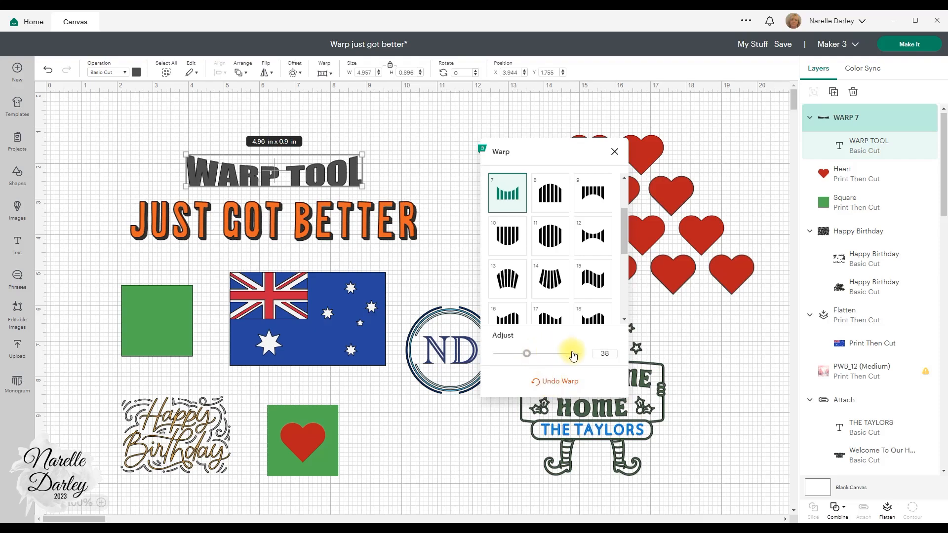
click(561, 383)
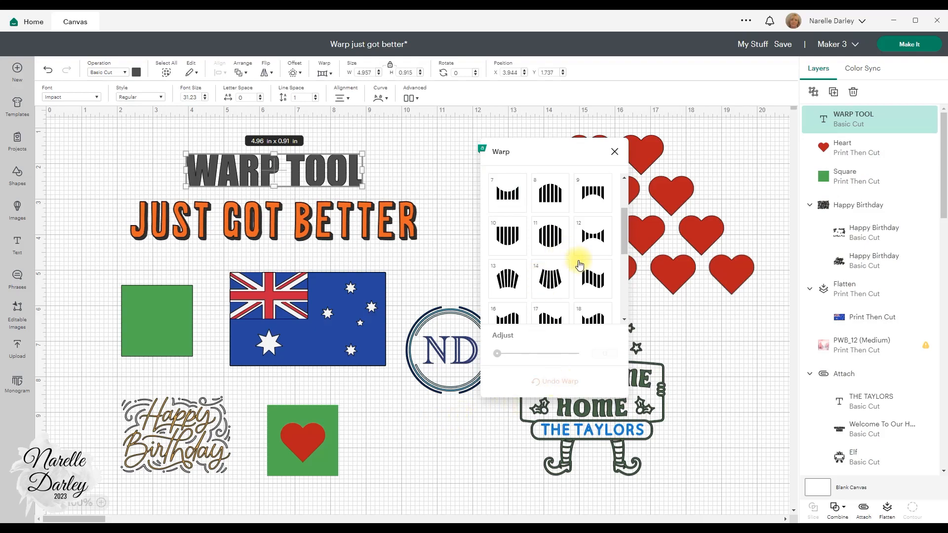
- Warp the WARP TOOL text with style 12 at a reduced adjustment and move it to about X 3.26, Y 1.7
scroll(560, 253, up, 1)
click(596, 236)
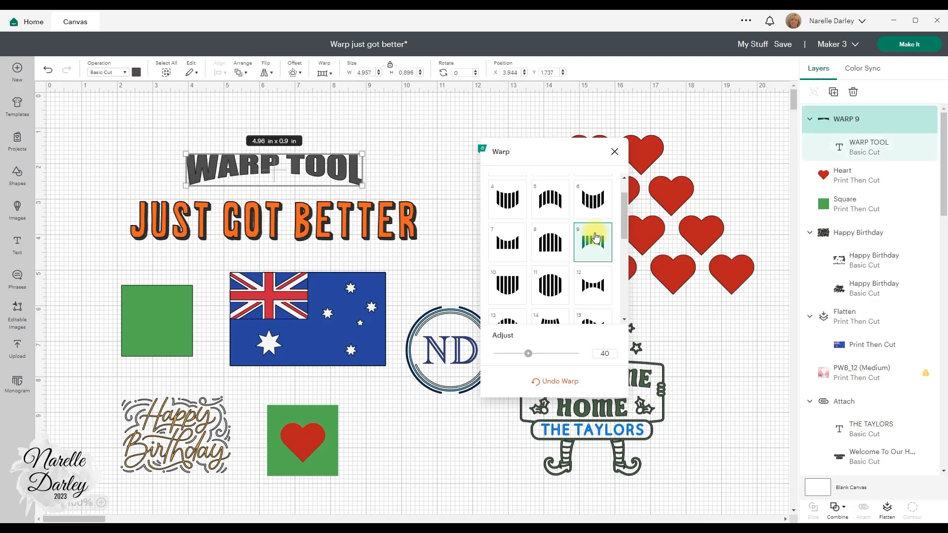
click(595, 288)
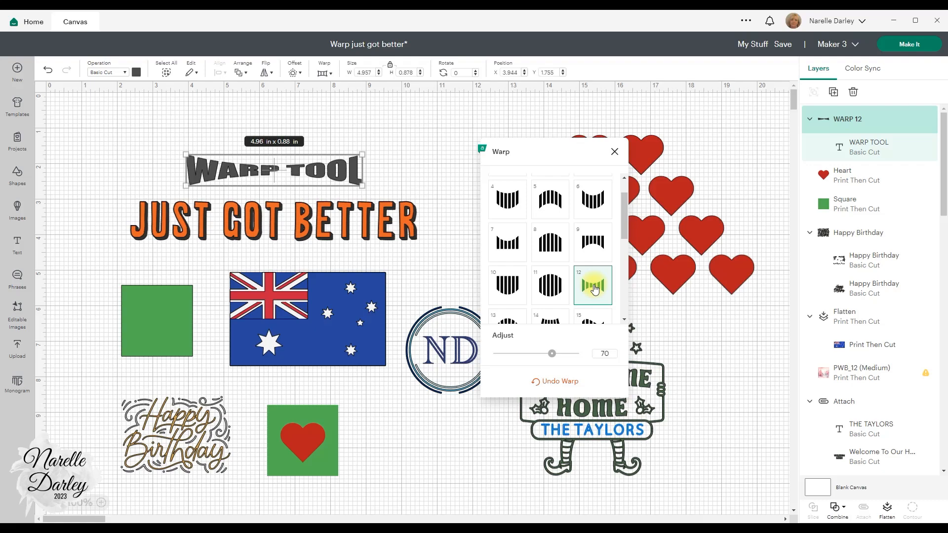
drag(550, 355, 525, 357)
click(446, 439)
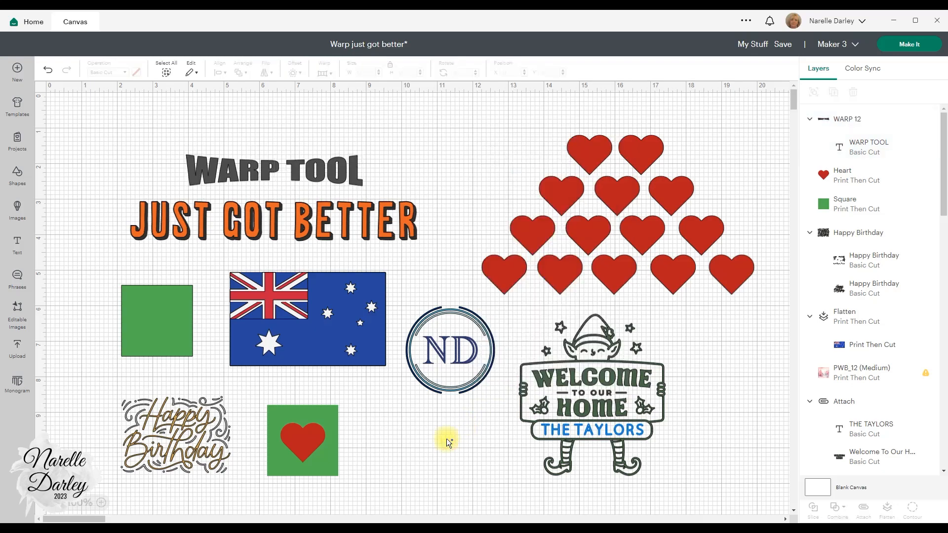
drag(252, 173, 227, 172)
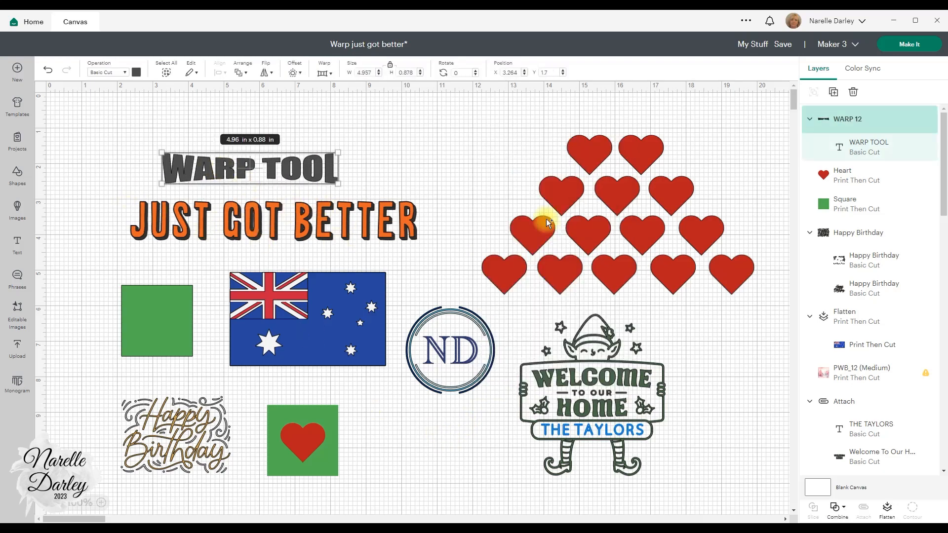
- Warp the JUST GOT BETTER text with style 13 at an adjustment of 68 and position it beneath the WARP TOOL line
right_click(254, 226)
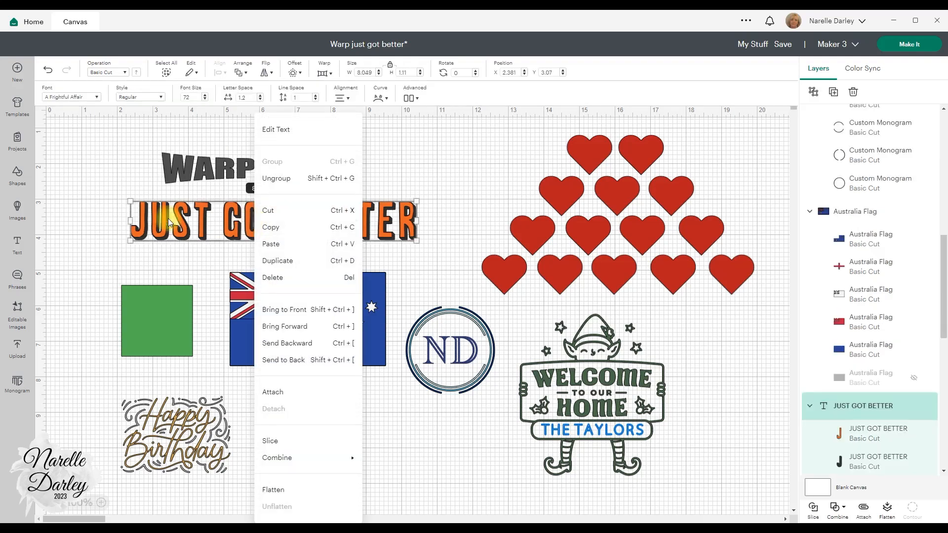
click(197, 215)
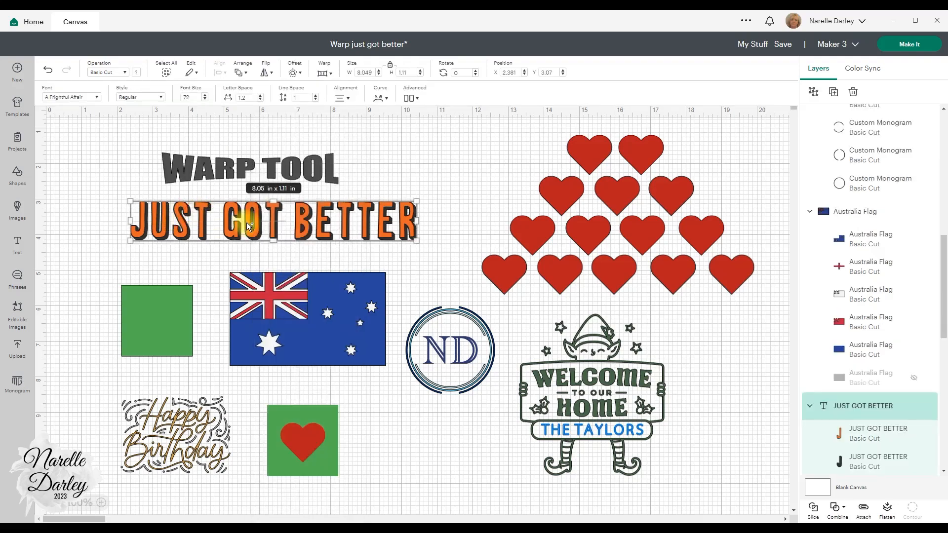
click(323, 71)
scroll(550, 279, down, 1)
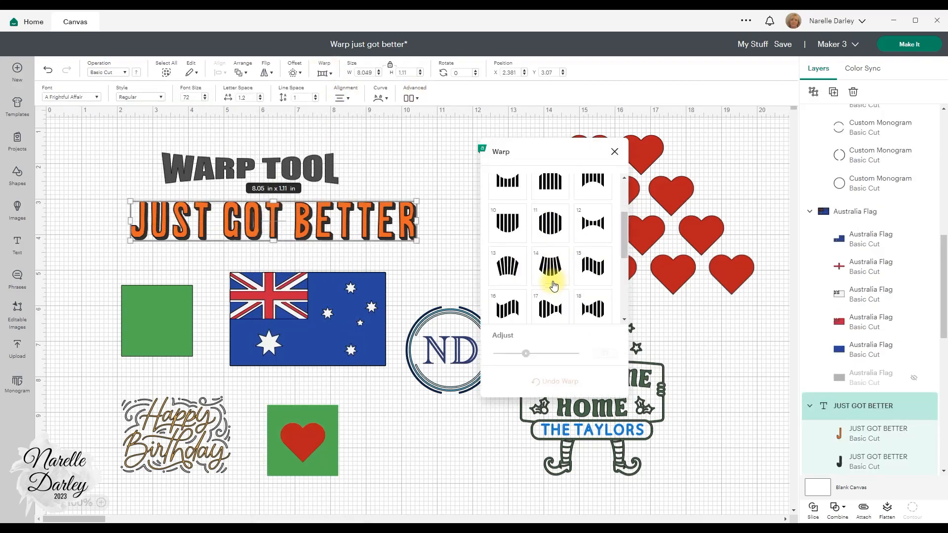
click(512, 268)
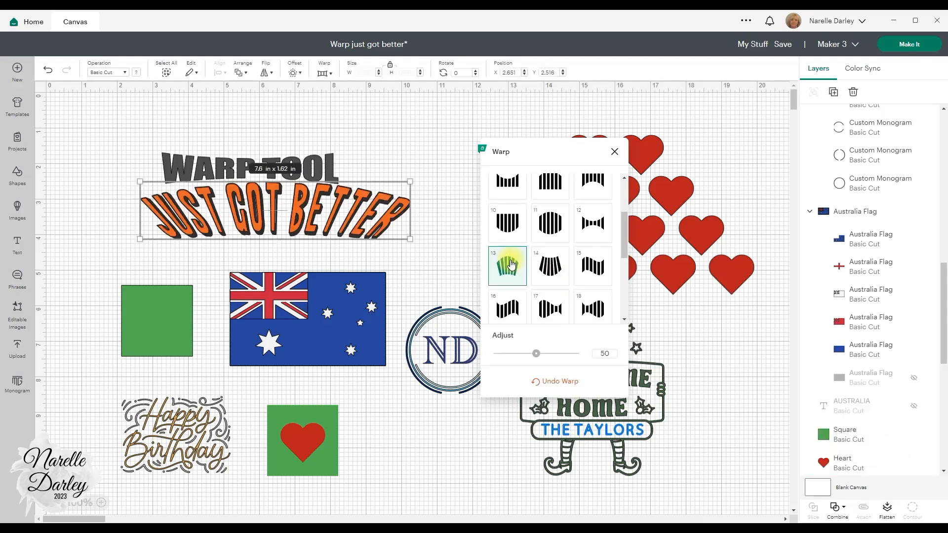
drag(536, 353, 549, 355)
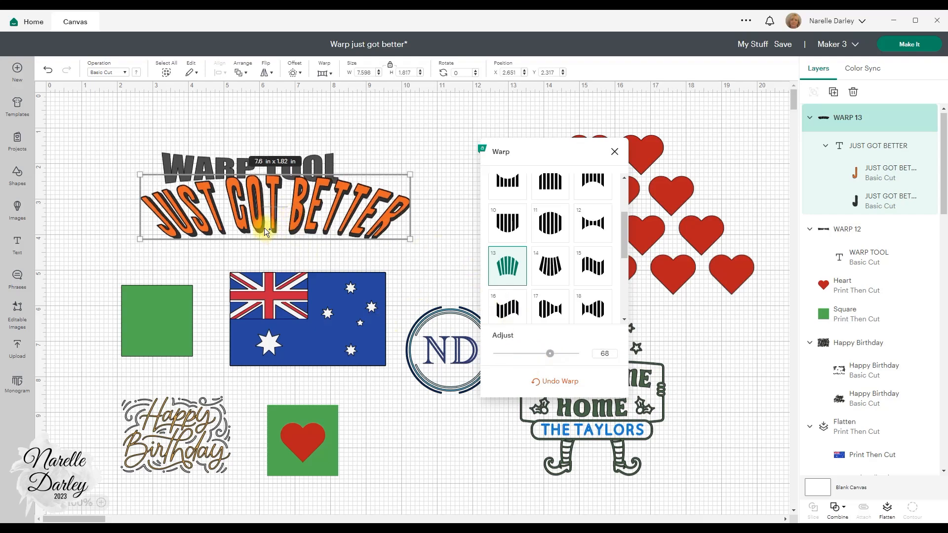
drag(291, 211, 273, 225)
- Warp the plain green square with style 23 at an adjustment of 85 and move it clear of the Australian flag
click(175, 327)
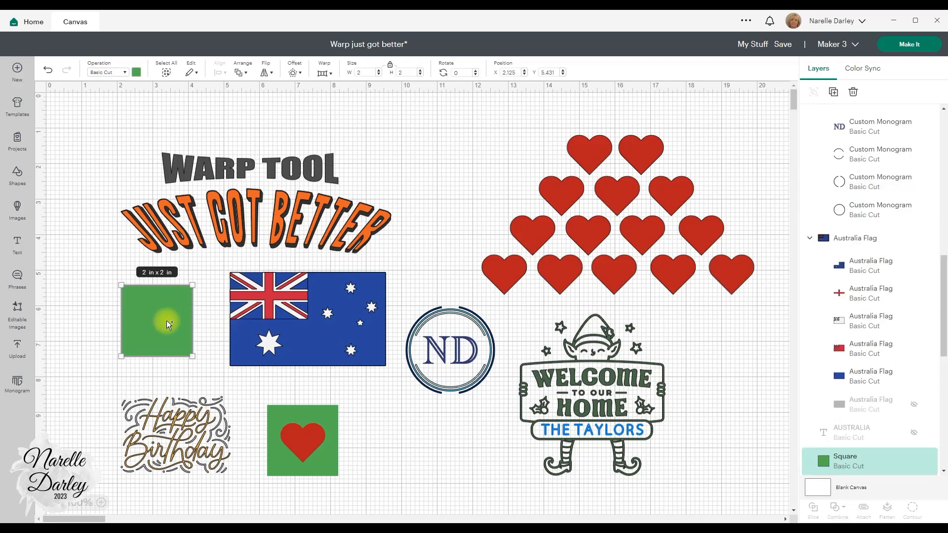
click(330, 78)
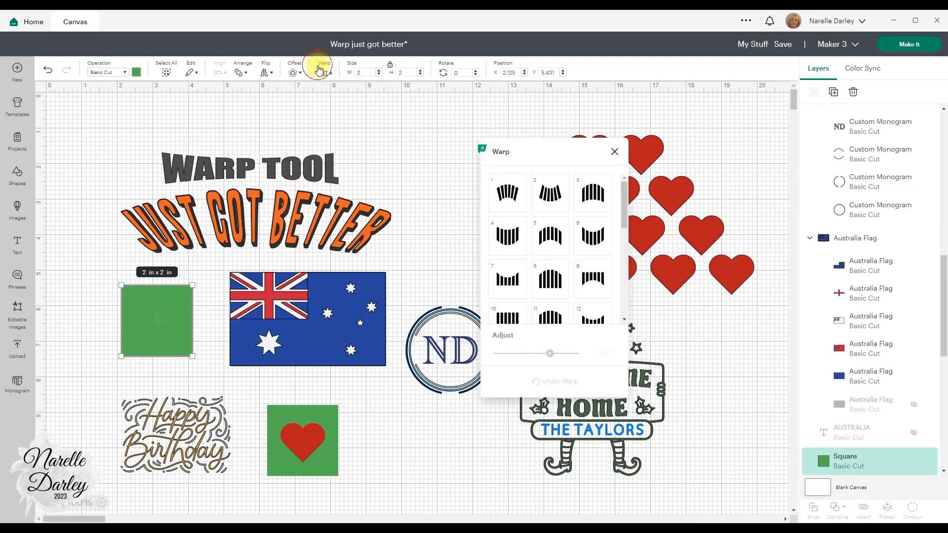
scroll(567, 247, down, 4)
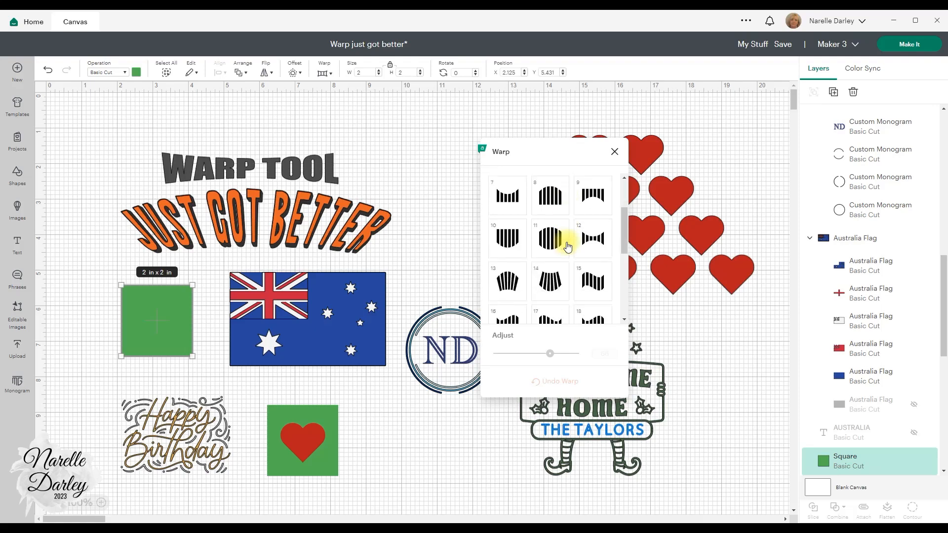
scroll(567, 246, down, 1)
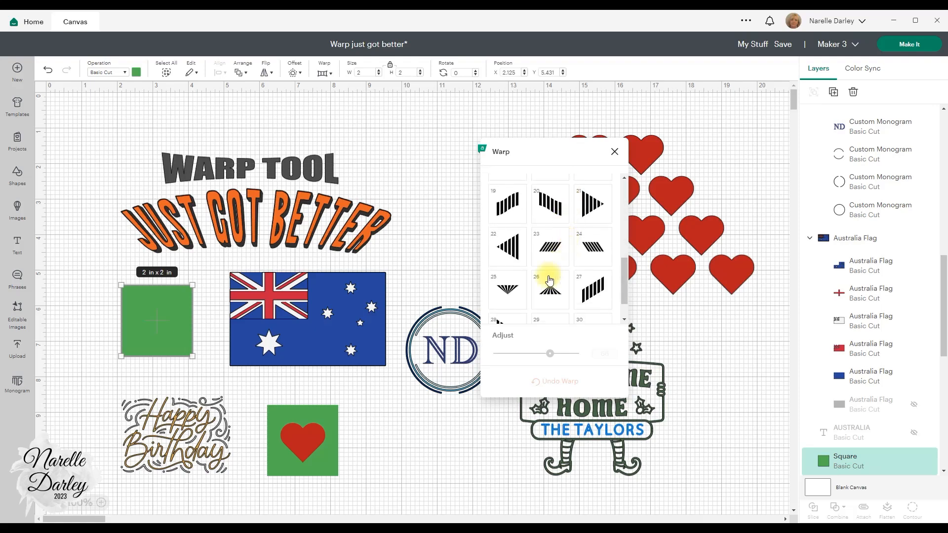
click(553, 247)
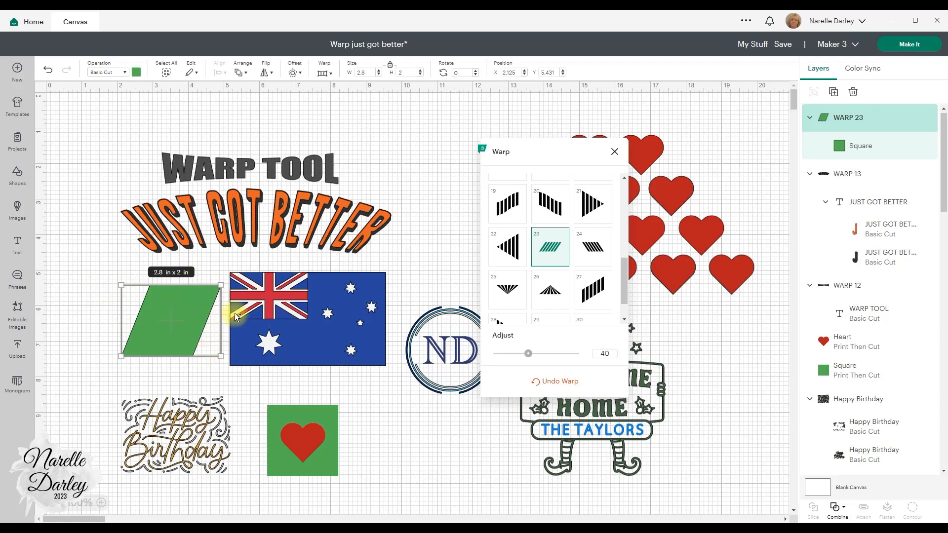
drag(531, 357, 565, 364)
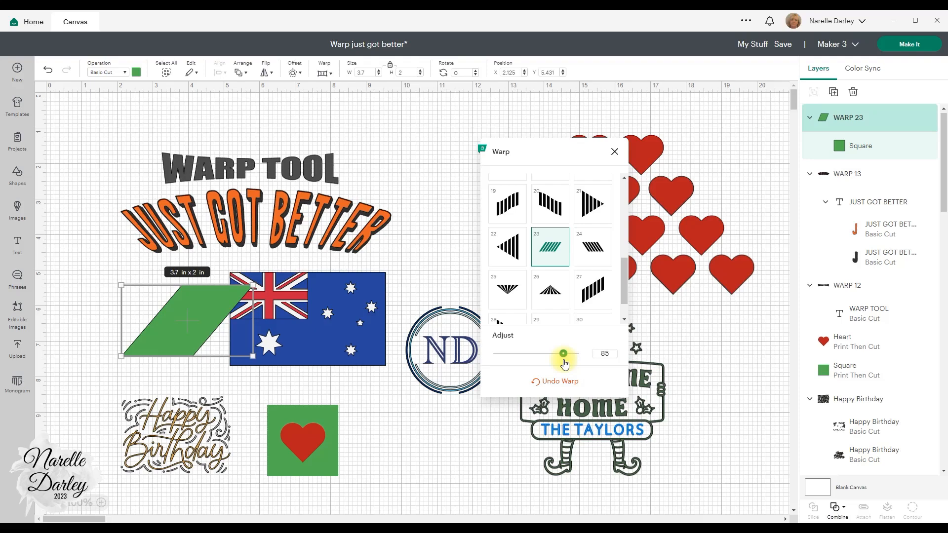
drag(196, 312, 143, 310)
- Warp the Australian flag with style 16 and shift it slightly towards the warped green square
click(321, 298)
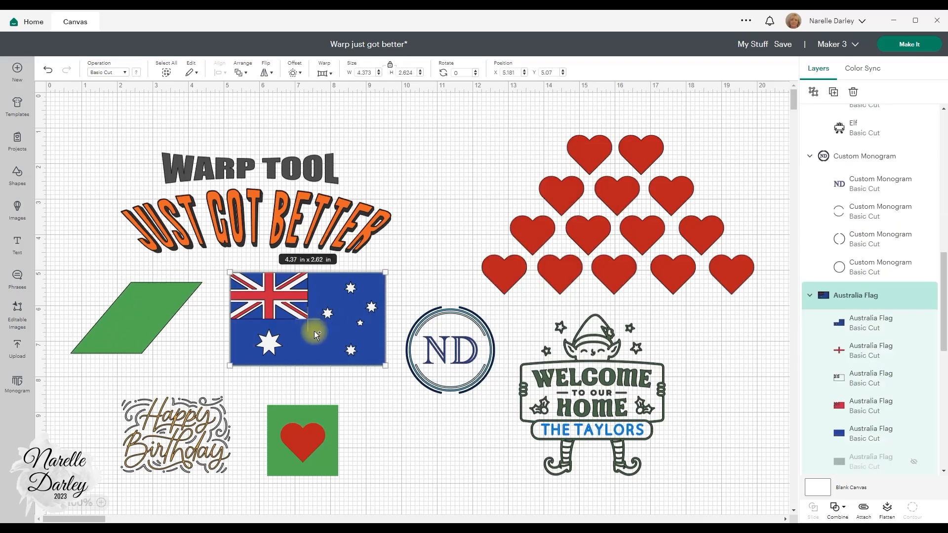
click(324, 72)
scroll(556, 222, down, 3)
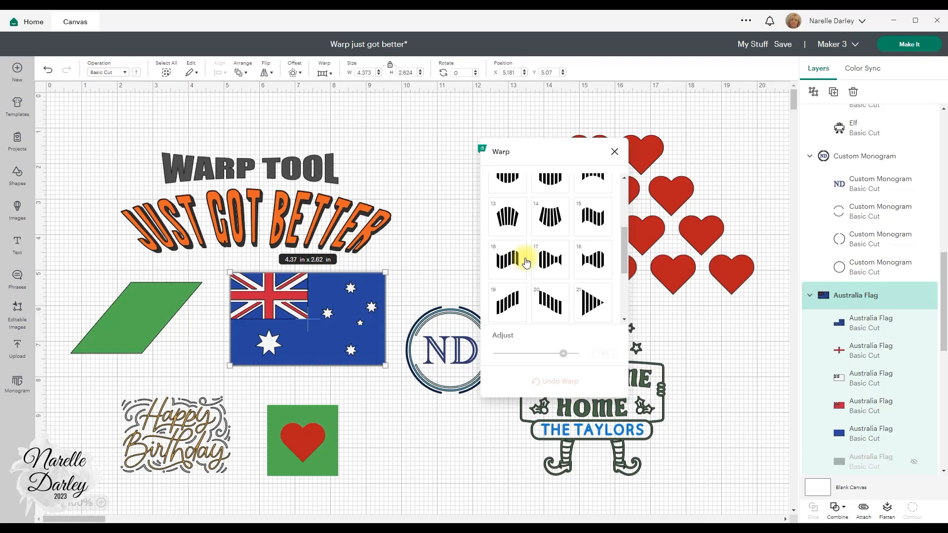
click(504, 262)
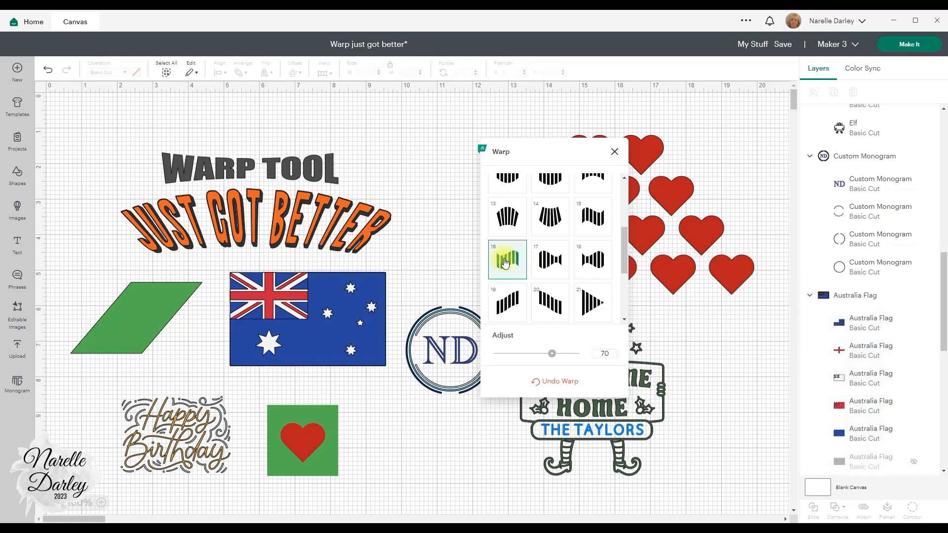
drag(329, 317, 310, 322)
- Warp the round monogram with style 18 and move it slightly closer to the flag
click(432, 325)
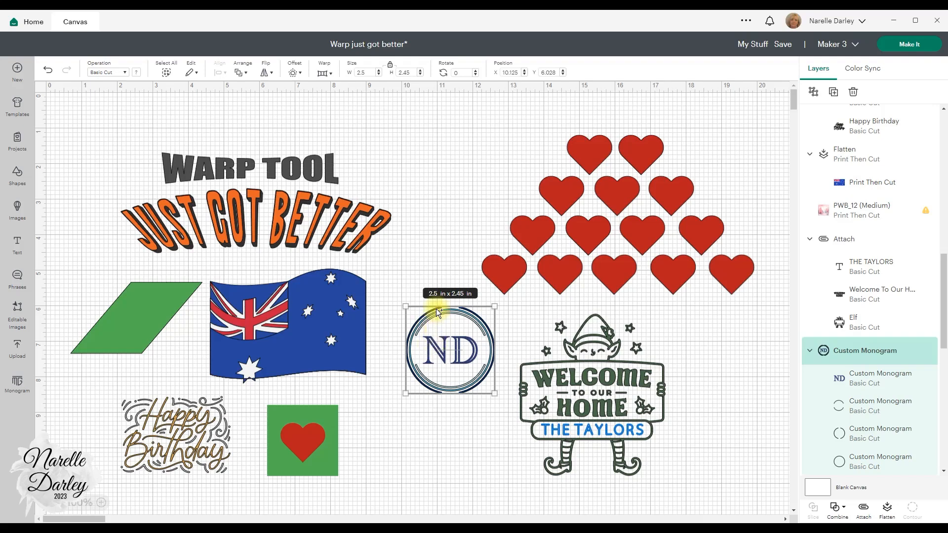
click(323, 72)
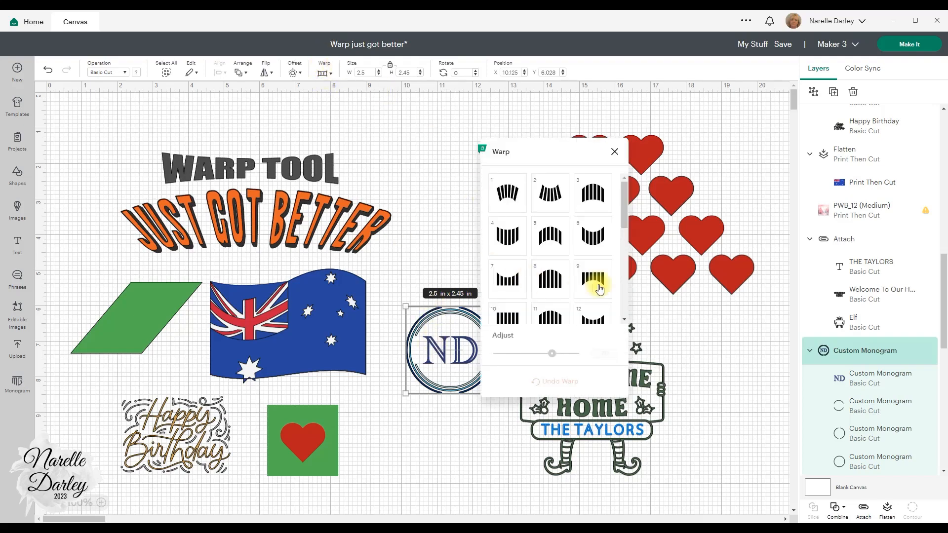
scroll(598, 289, down, 3)
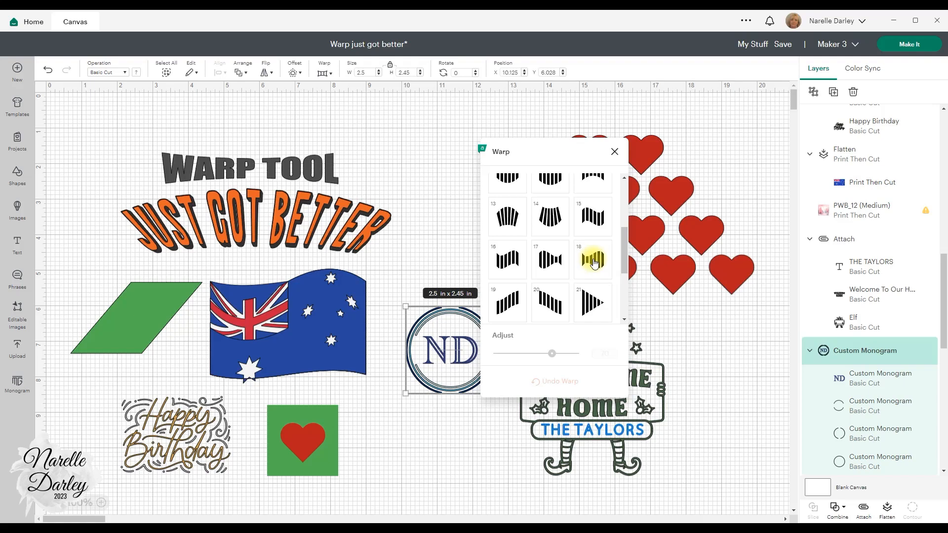
click(594, 263)
click(439, 359)
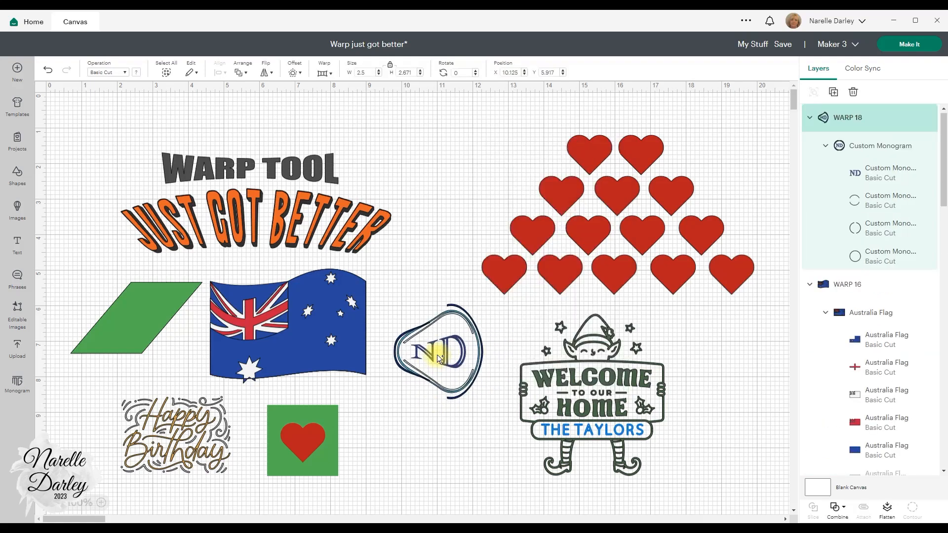
click(453, 442)
- Warp the attached Welcome To Our Home elf sign with style 14 and move it to about X 13.03, Y 4.56
click(577, 375)
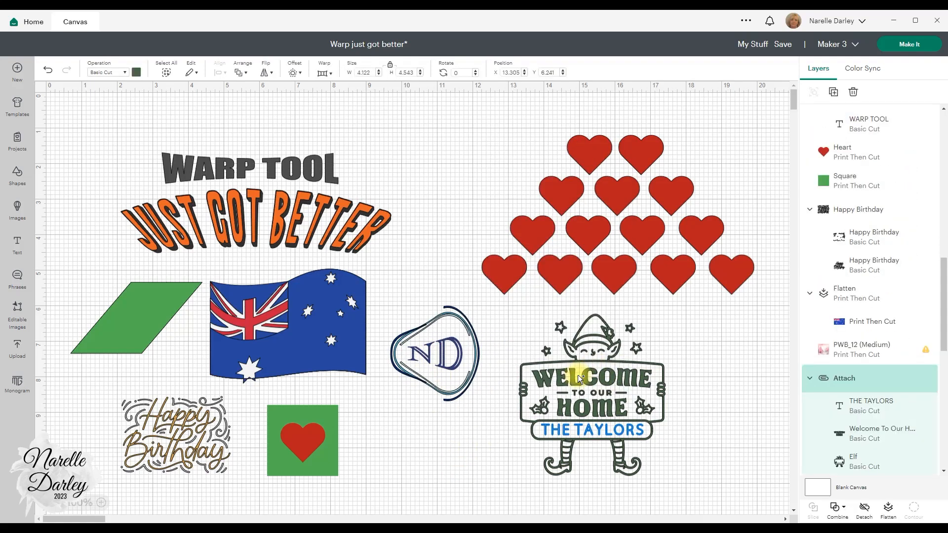
click(324, 69)
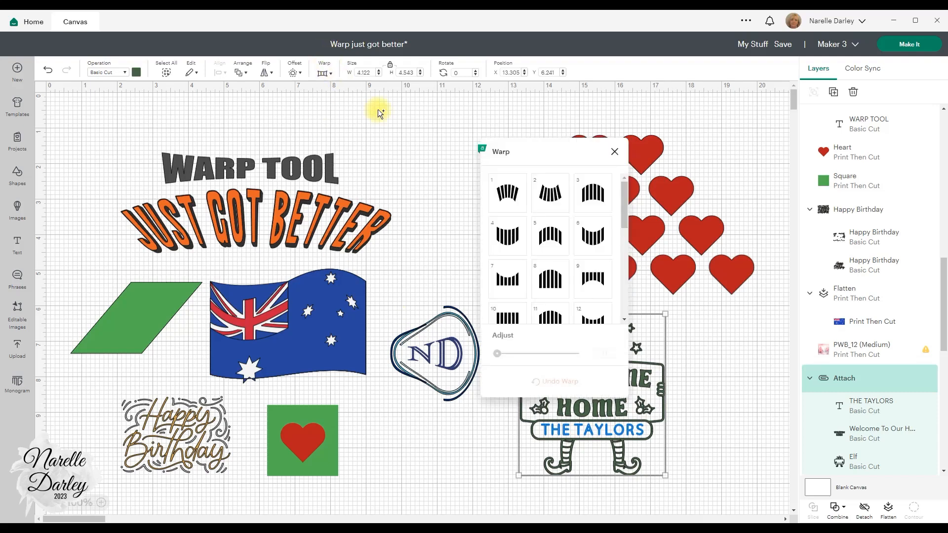
scroll(550, 239, down, 3)
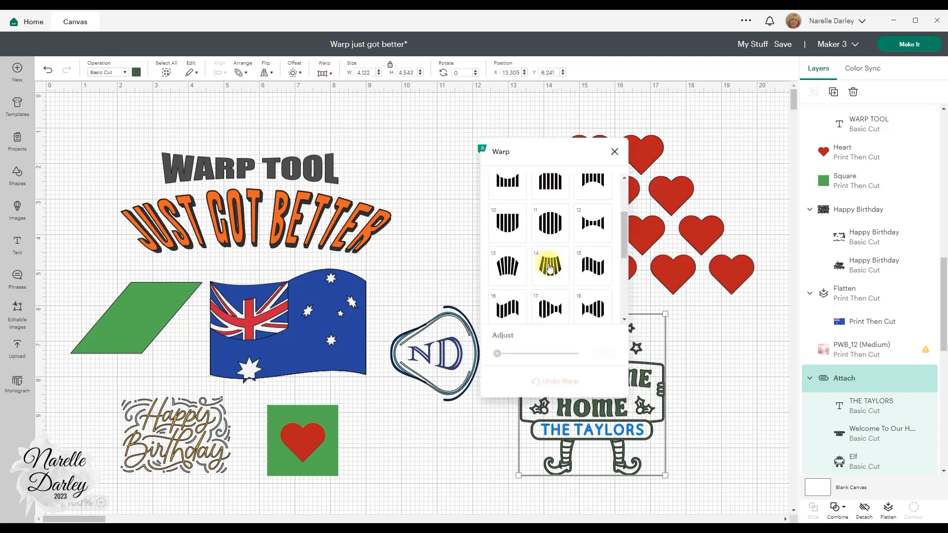
click(549, 266)
click(712, 367)
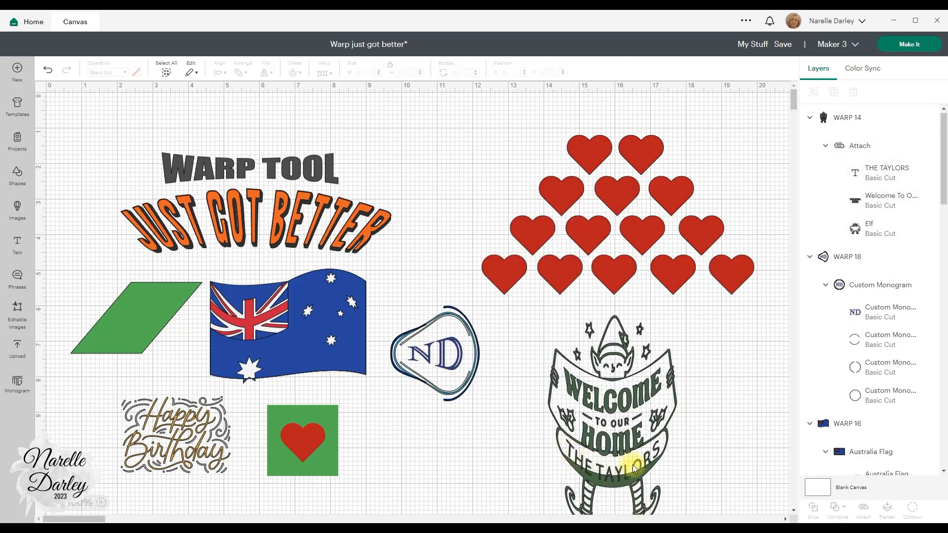
drag(618, 441, 578, 380)
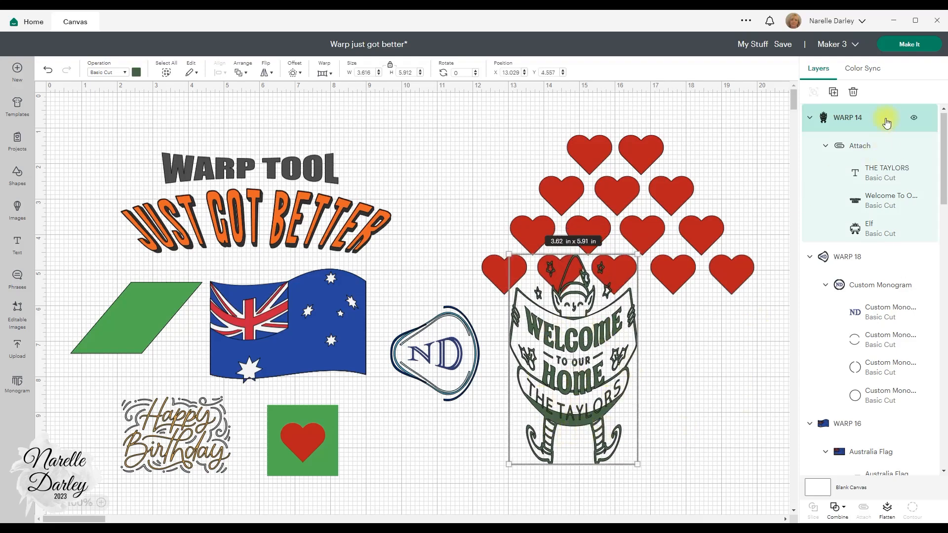
- Replace the family name in the text layer inside the warped elf sign with a different surname
click(877, 174)
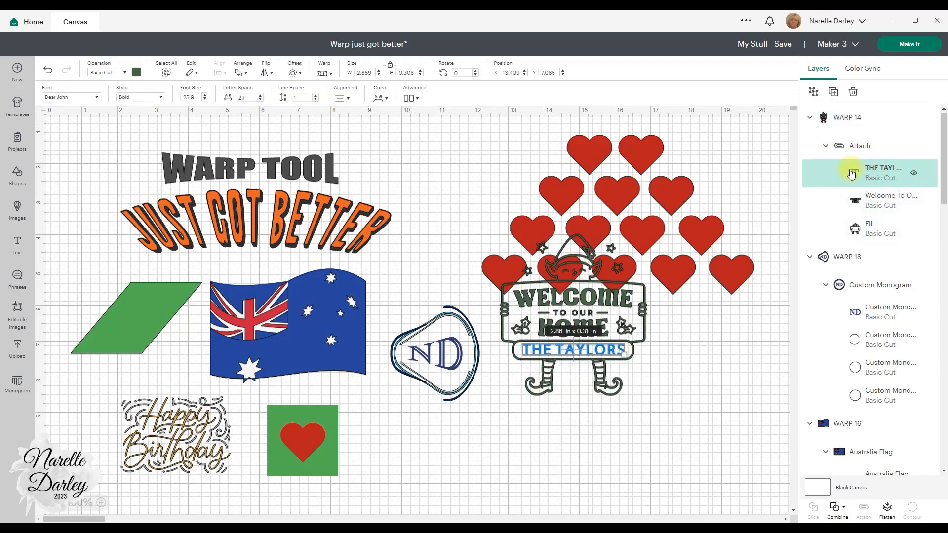
click(558, 352)
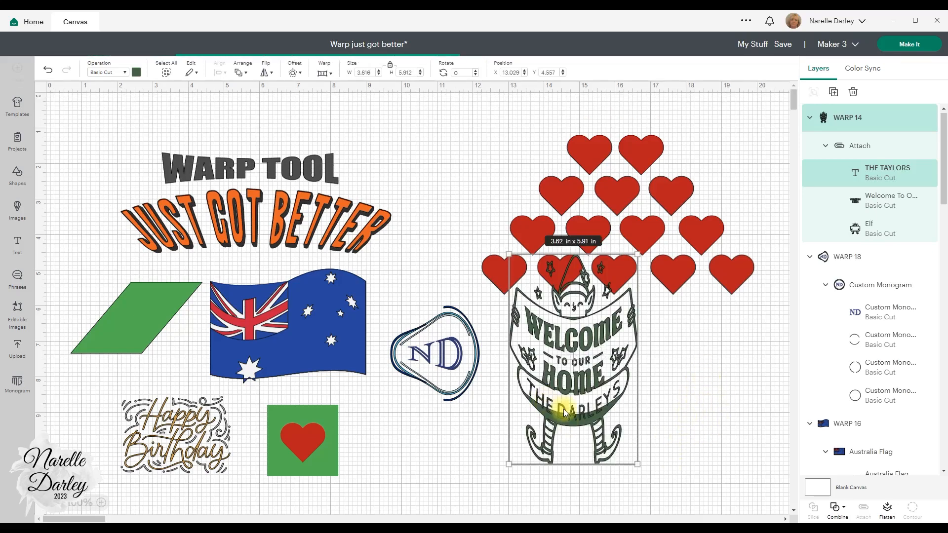
click(714, 385)
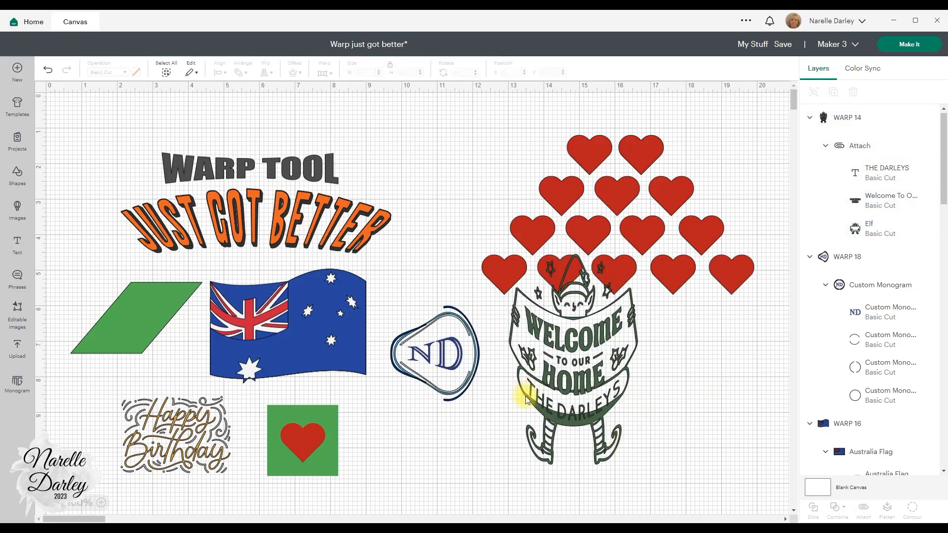
- Raise the family name text inside the warped elf sign to Y 6.945 and move the whole sign down, clear of the hearts
click(565, 410)
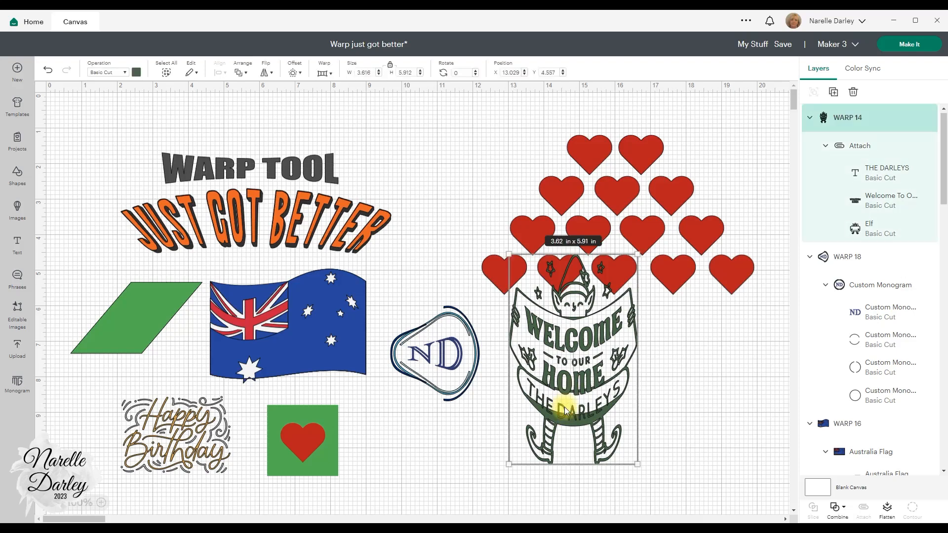
click(876, 166)
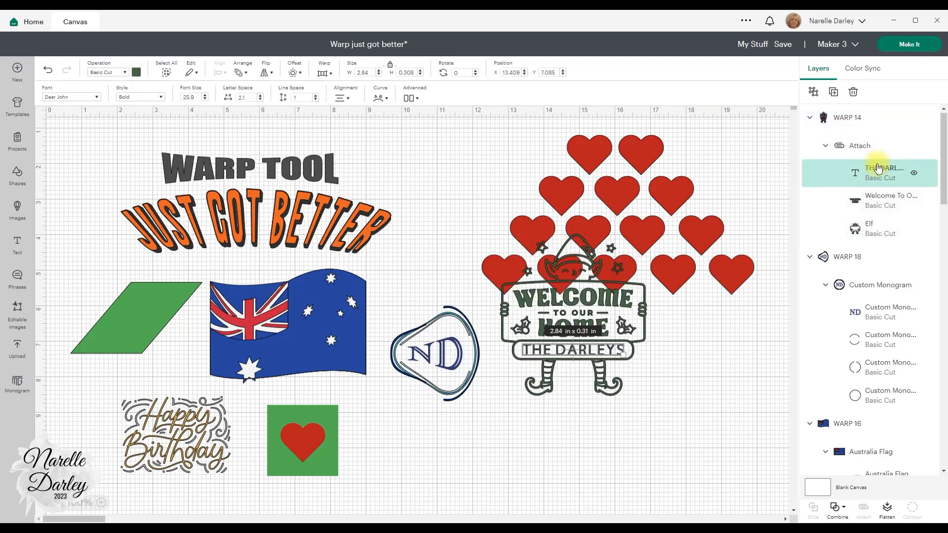
key(Up)
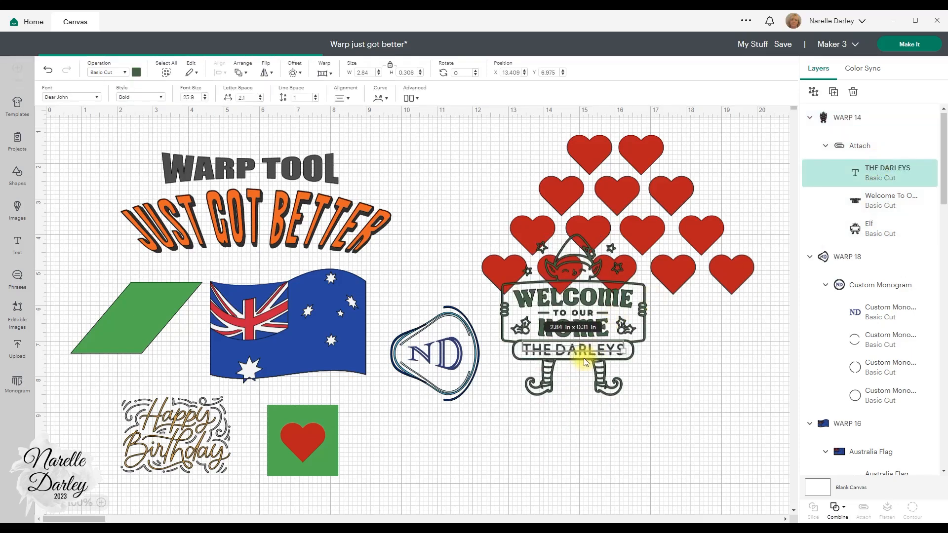
key(Up)
key(Up)
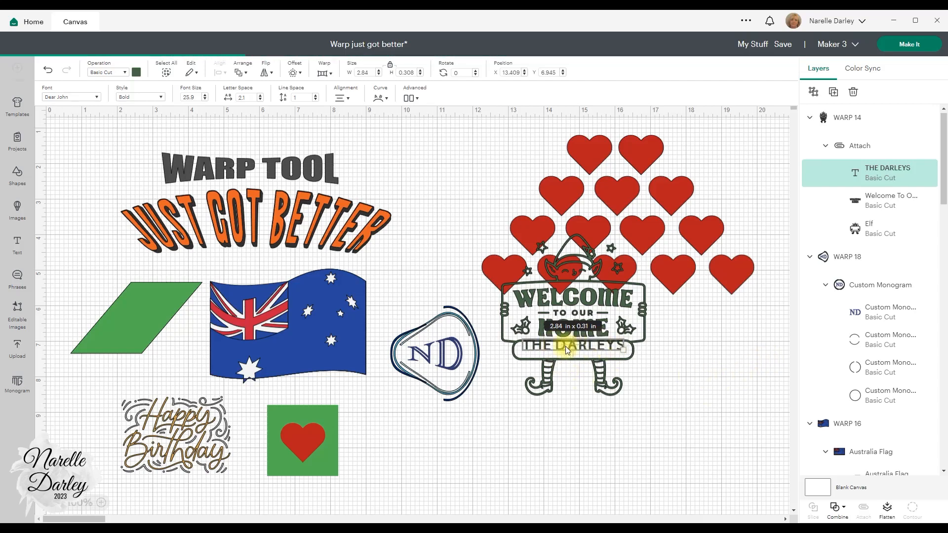
click(714, 331)
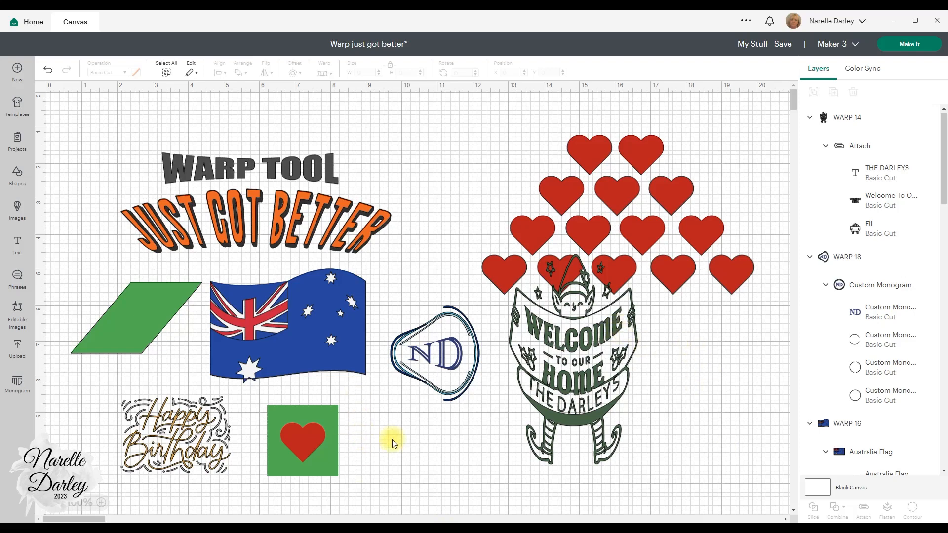
drag(587, 345, 601, 476)
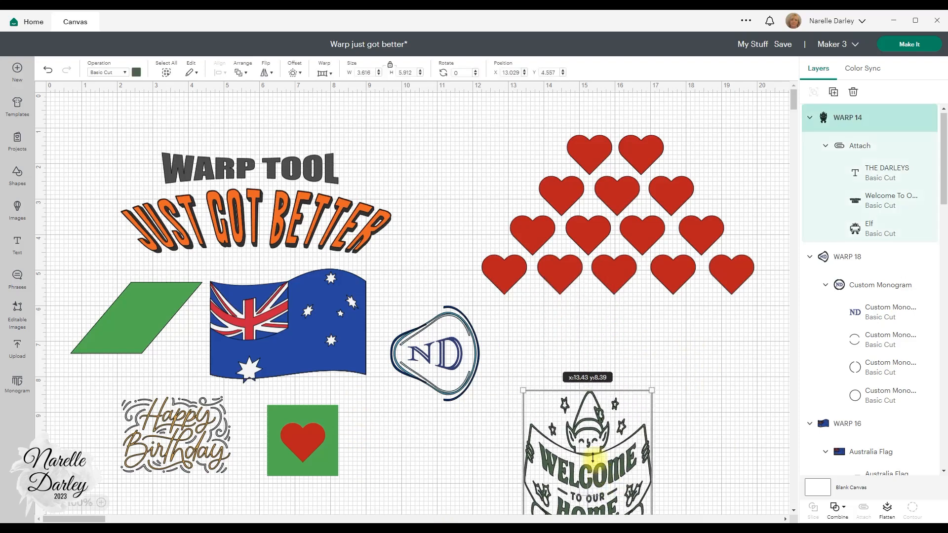
click(718, 371)
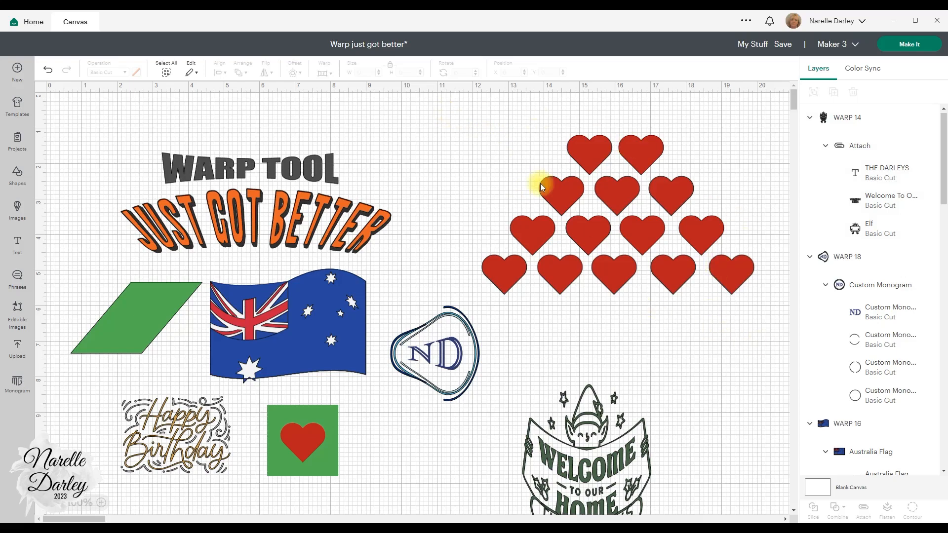
- Warp all the red hearts together with style 21
drag(455, 116, 776, 296)
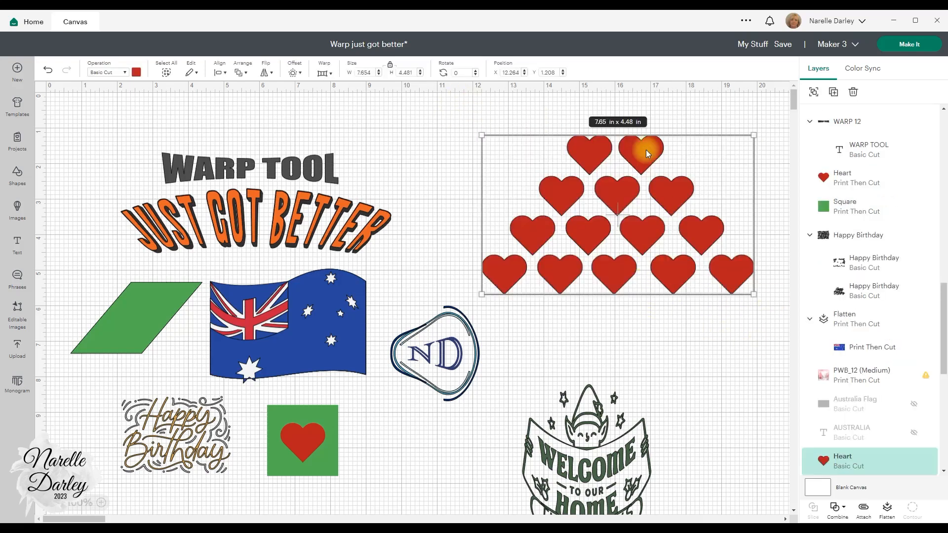
scroll(835, 349, down, 10)
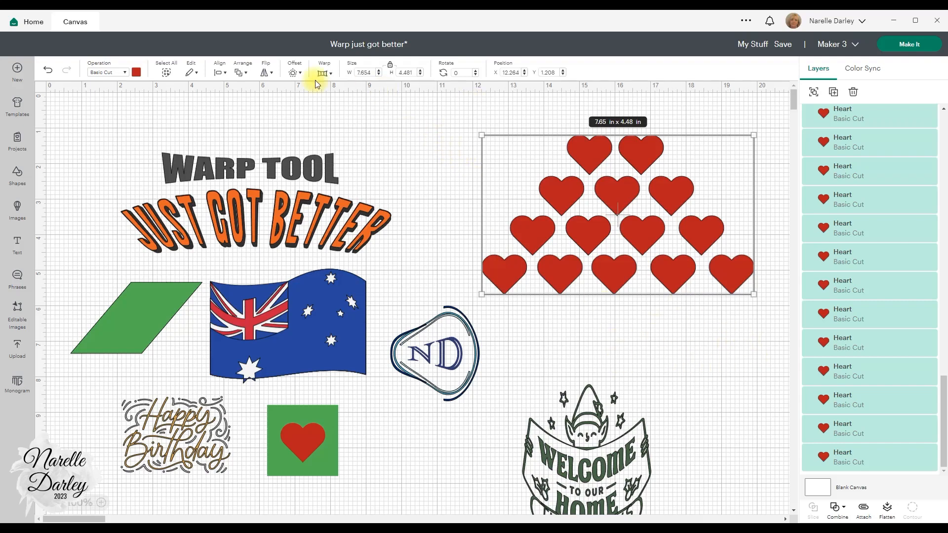
click(326, 73)
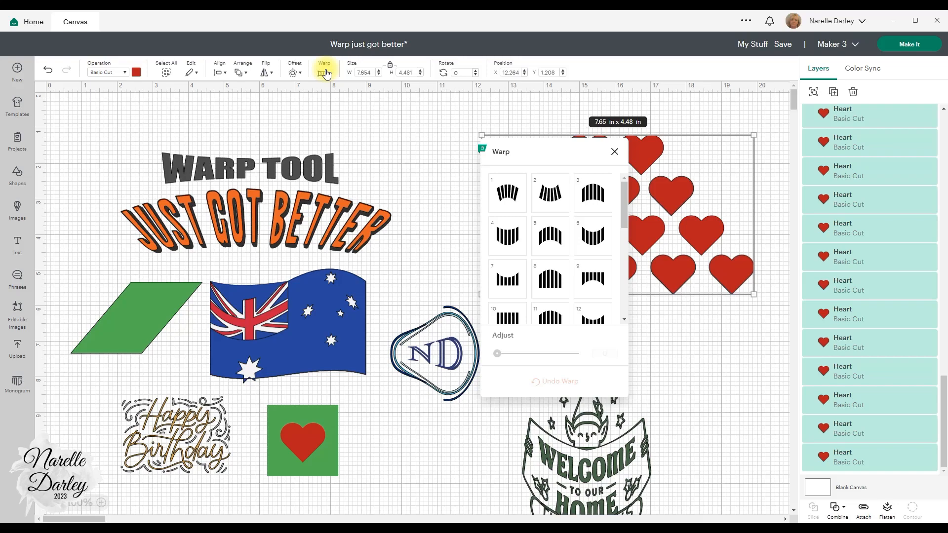
scroll(548, 224, down, 3)
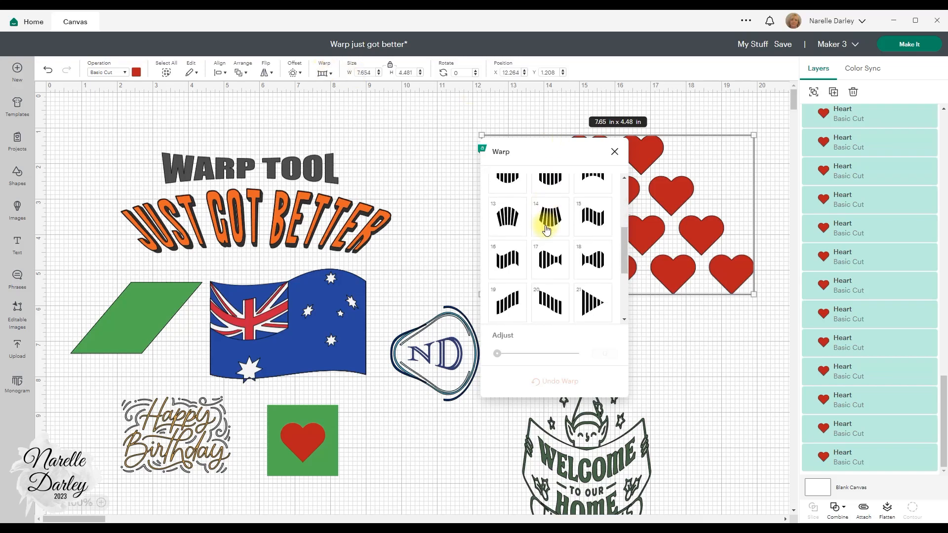
click(592, 303)
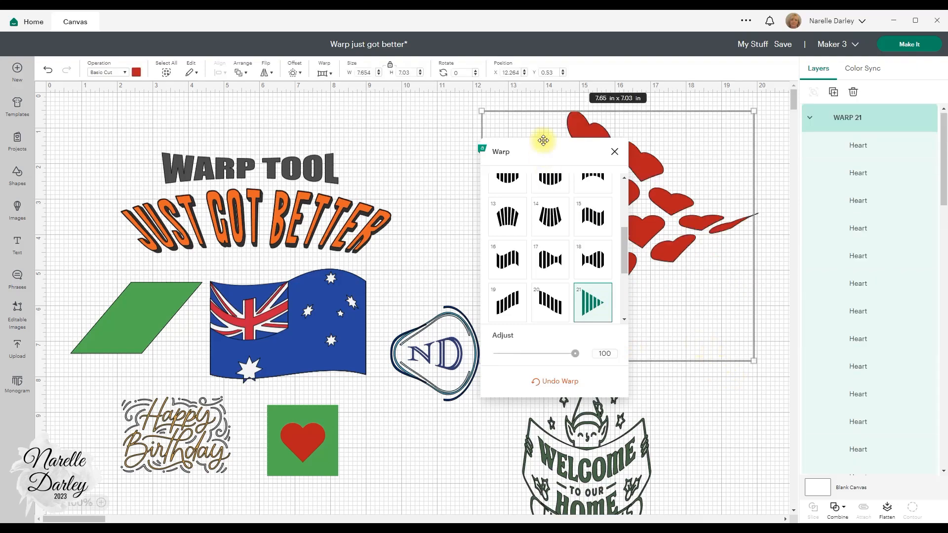
- Change the warp on the group of red hearts to style 29
drag(536, 146, 271, 135)
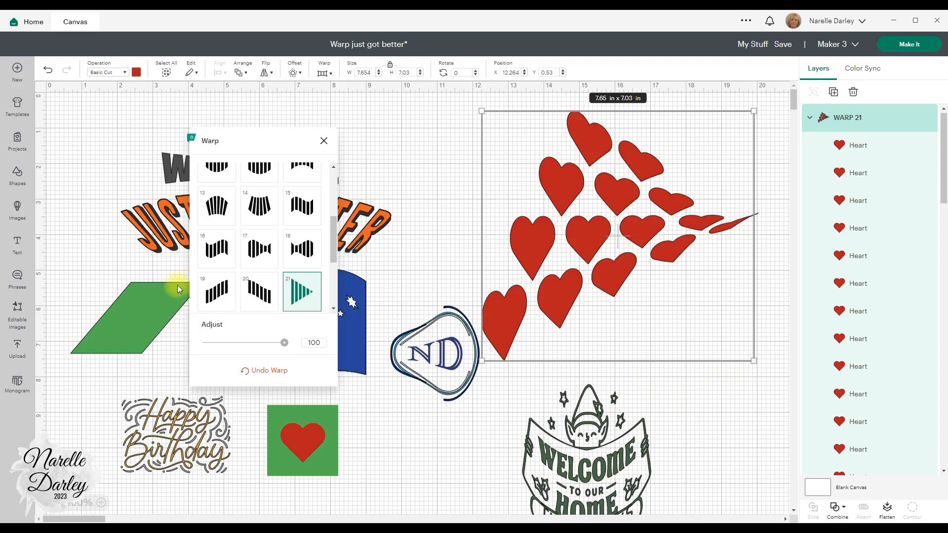
scroll(220, 256, down, 2)
scroll(222, 265, down, 2)
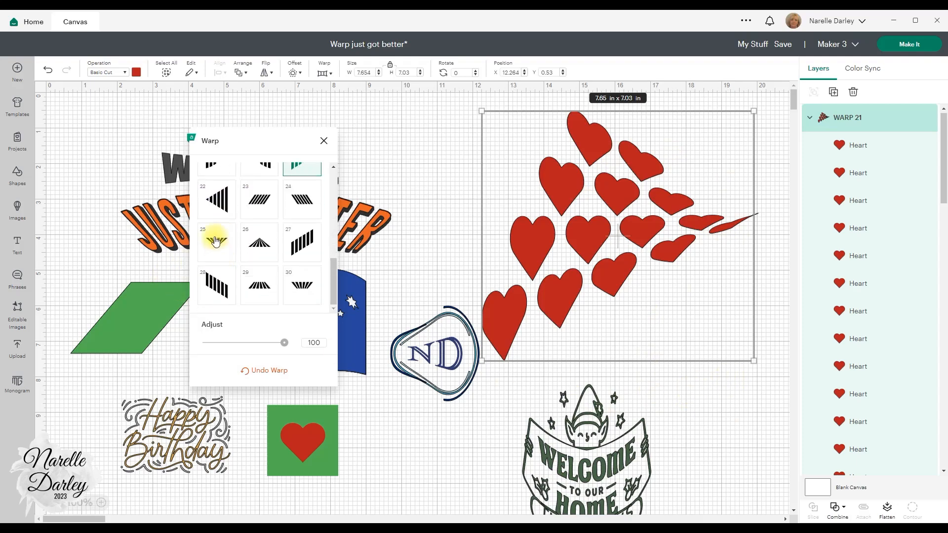
click(257, 285)
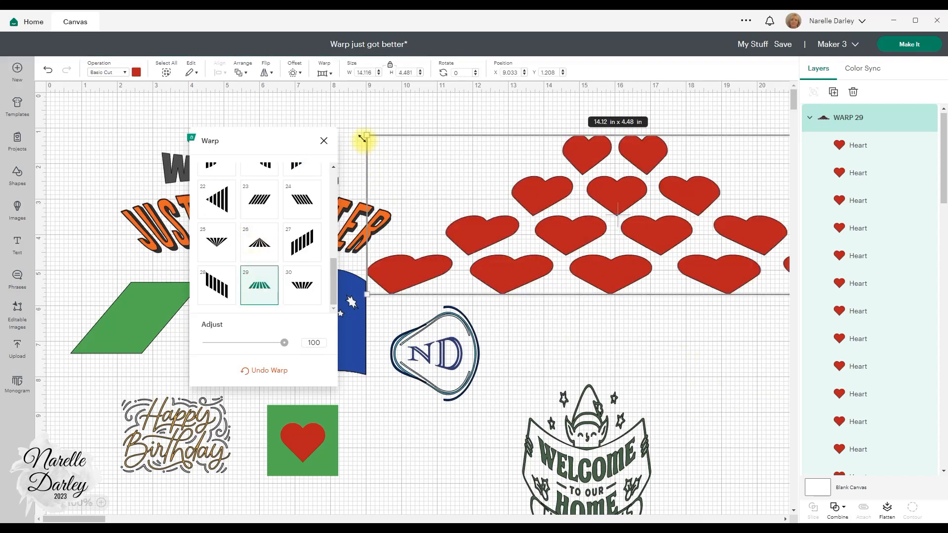
- Shrink the warped hearts to about 8.91 by 2.83 in and move them to about X 10.57, Y 2.18
drag(365, 137, 555, 197)
drag(708, 230, 582, 206)
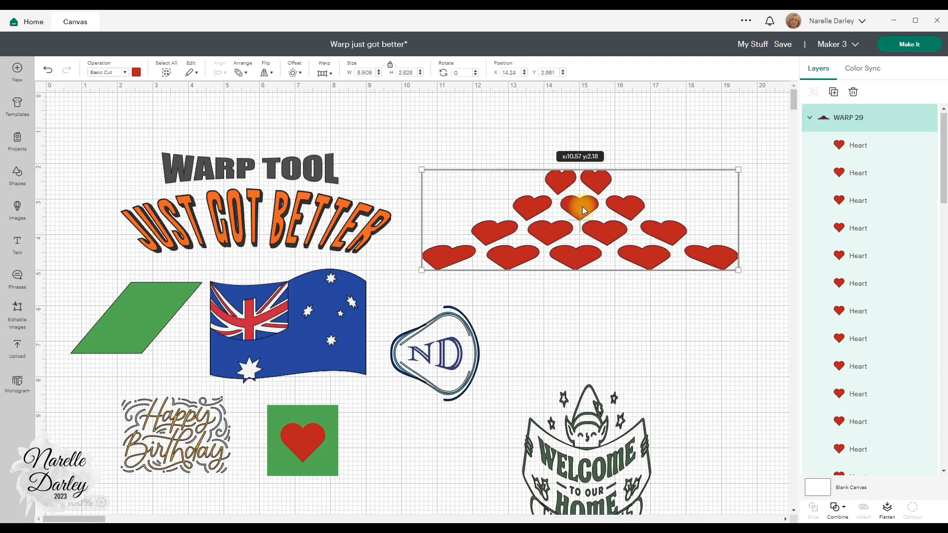
click(704, 337)
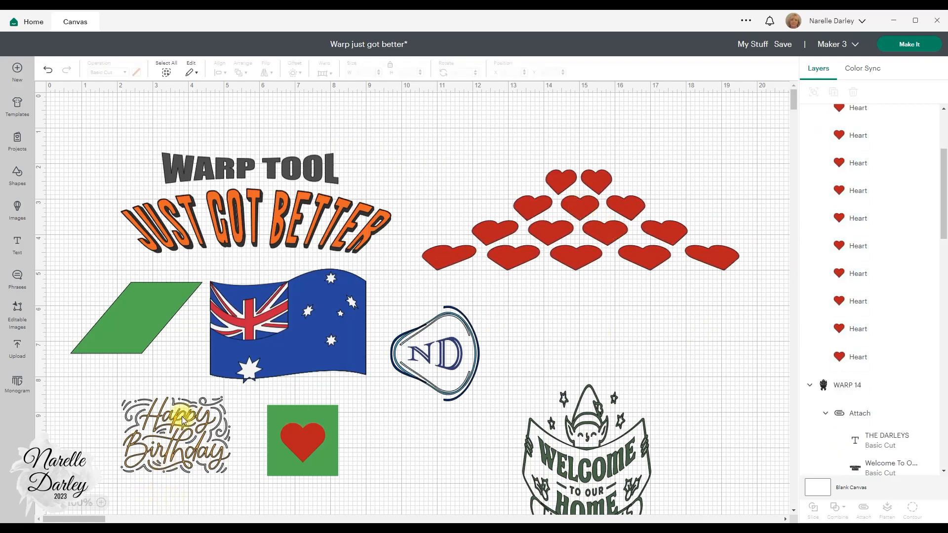
- Warp the grouped Happy Birthday image with style 11 and set its adjustment to 87
click(158, 422)
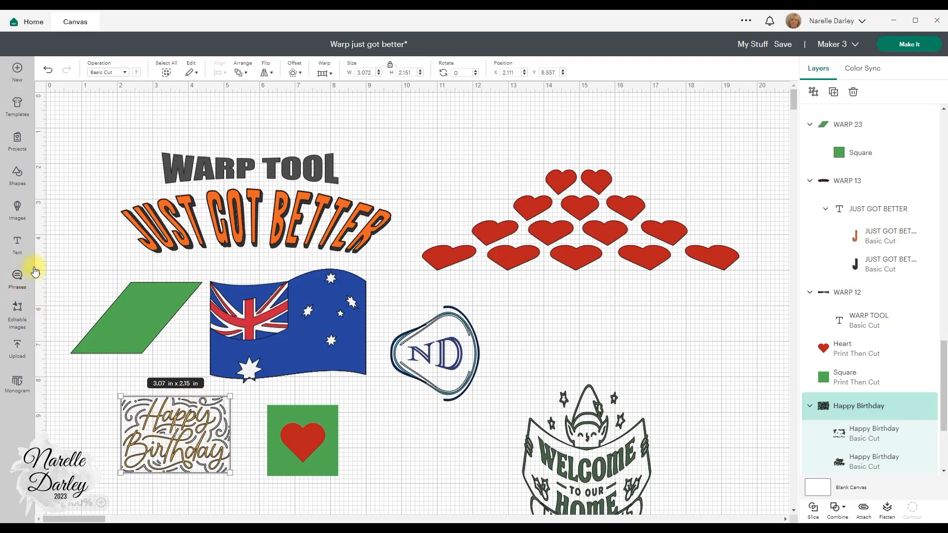
click(323, 72)
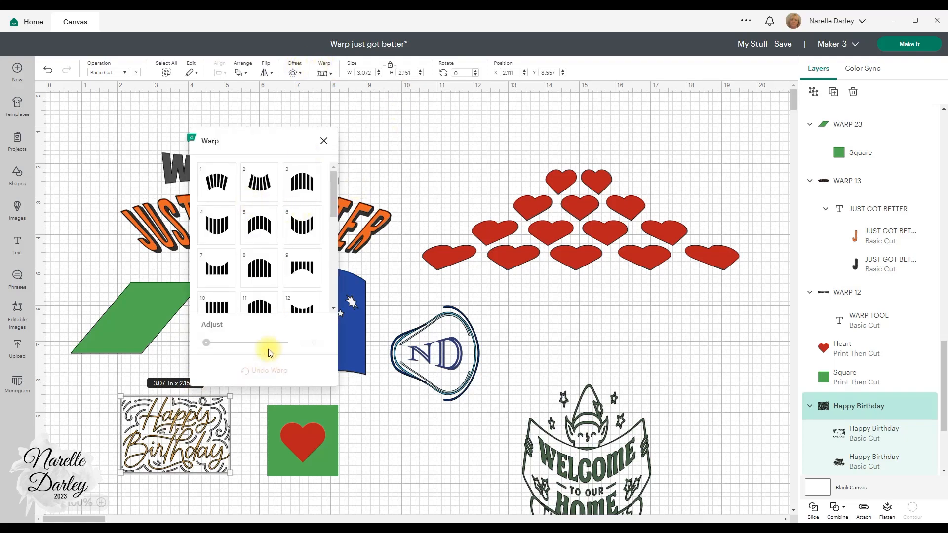
click(258, 304)
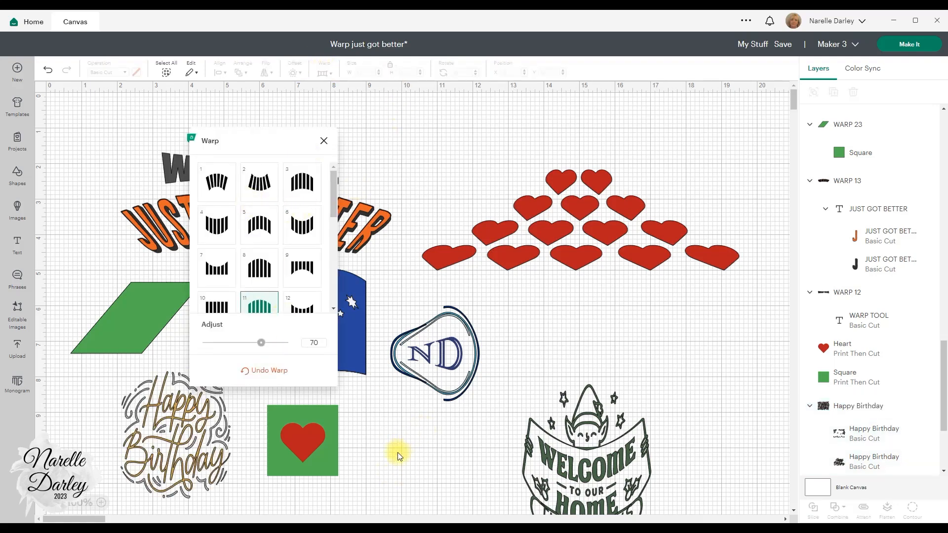
drag(261, 348, 276, 348)
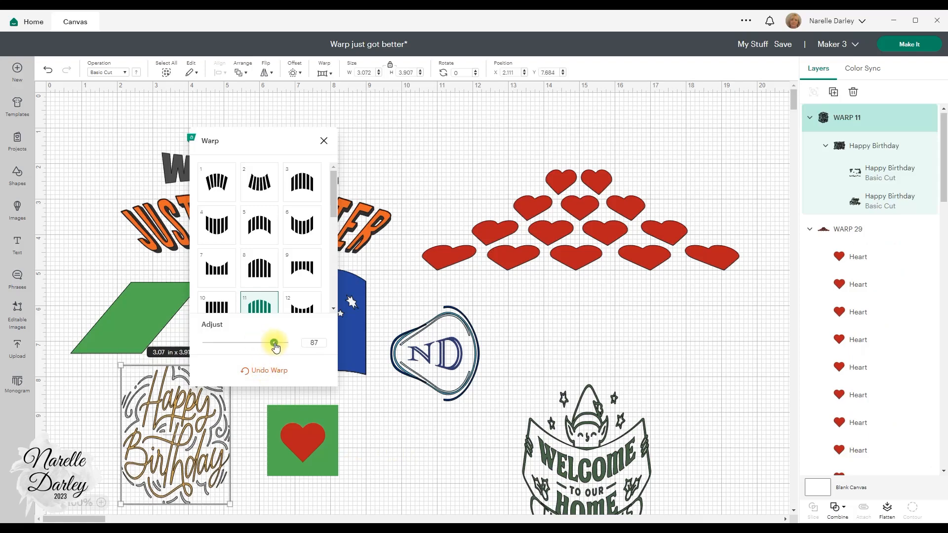
click(401, 449)
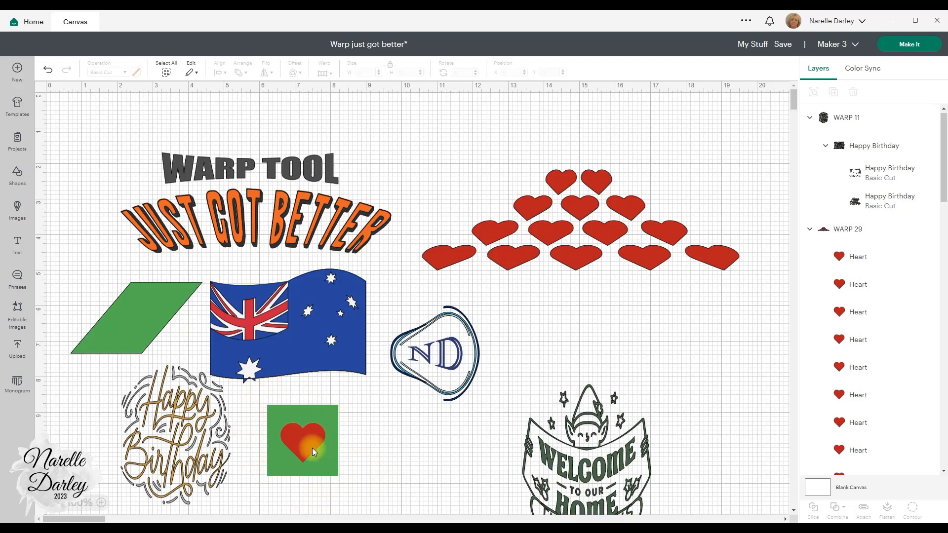
- Warp the Print Then Cut heart and green square together with style 18 and an adjustment of 87
drag(253, 395, 368, 501)
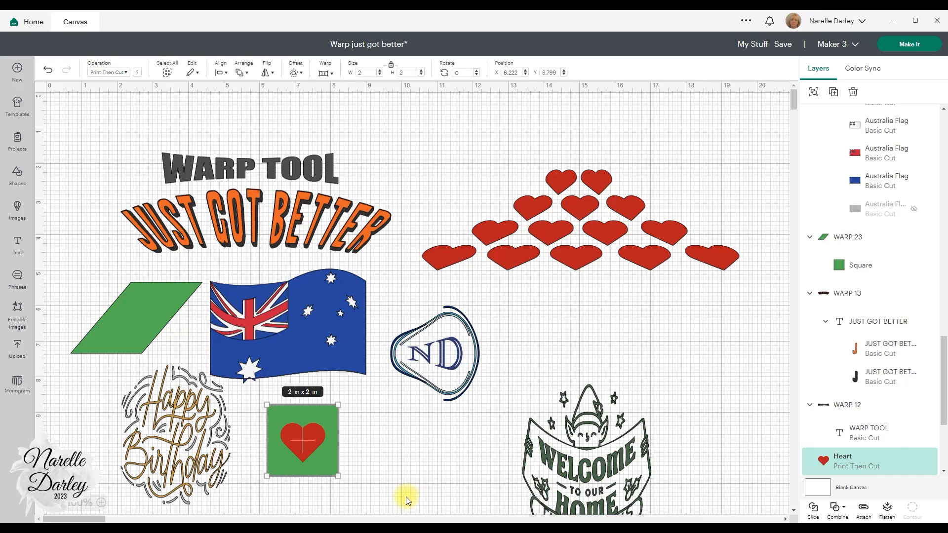
click(326, 73)
scroll(301, 279, down, 2)
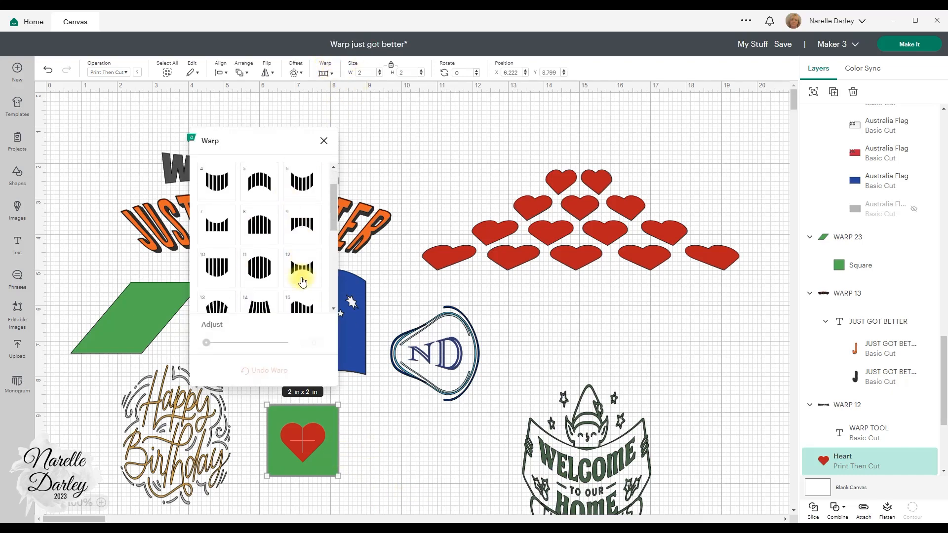
click(302, 295)
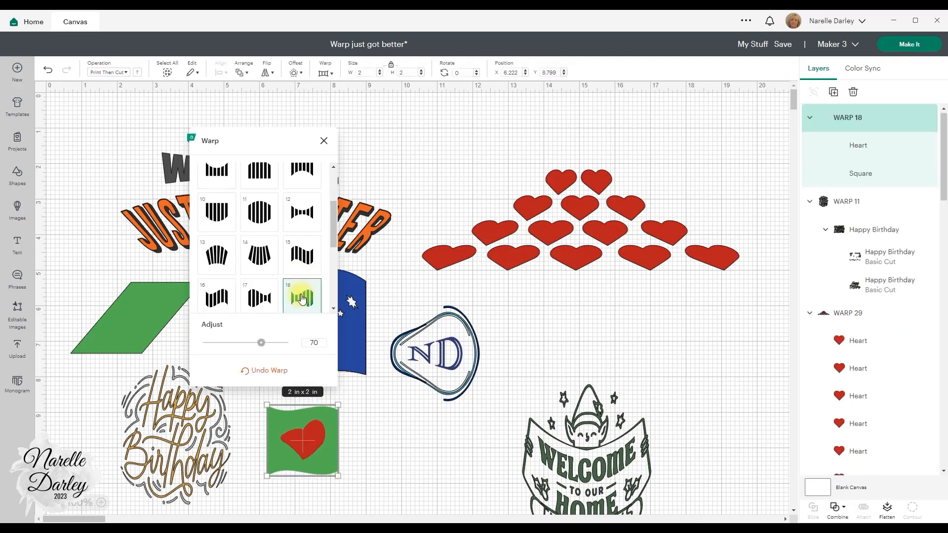
drag(261, 342, 275, 348)
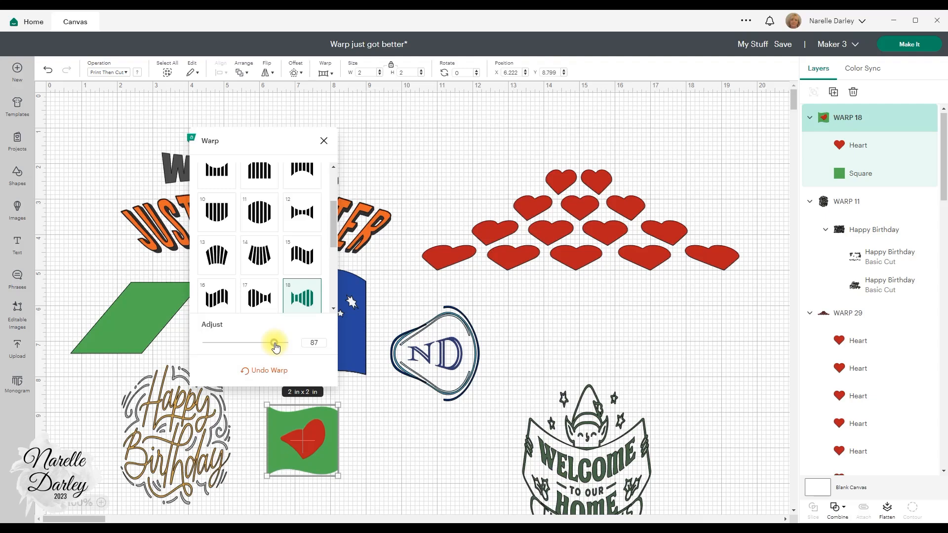
click(380, 437)
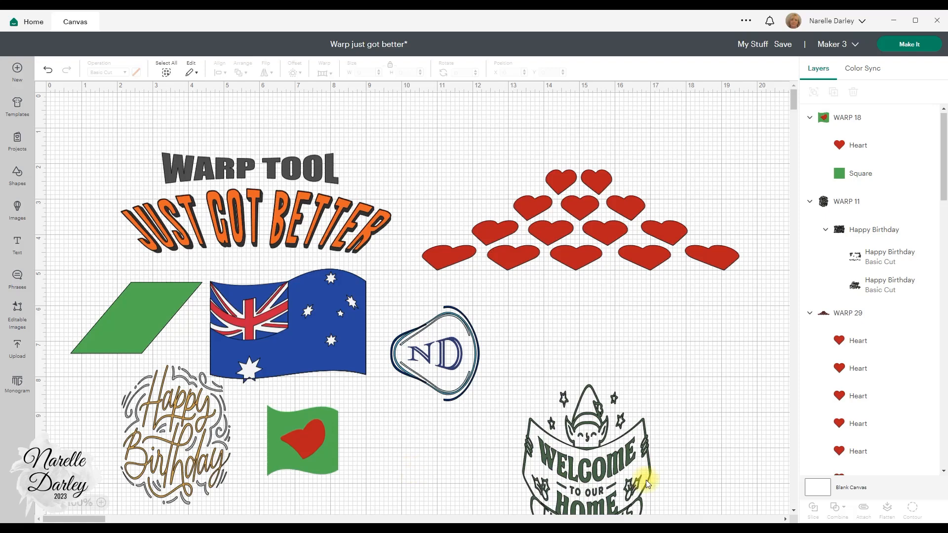
- Move the warped elf sign up beneath the hearts and shift the Australian flag slightly up and right, clear of Happy Birthday
drag(588, 492, 573, 389)
click(734, 399)
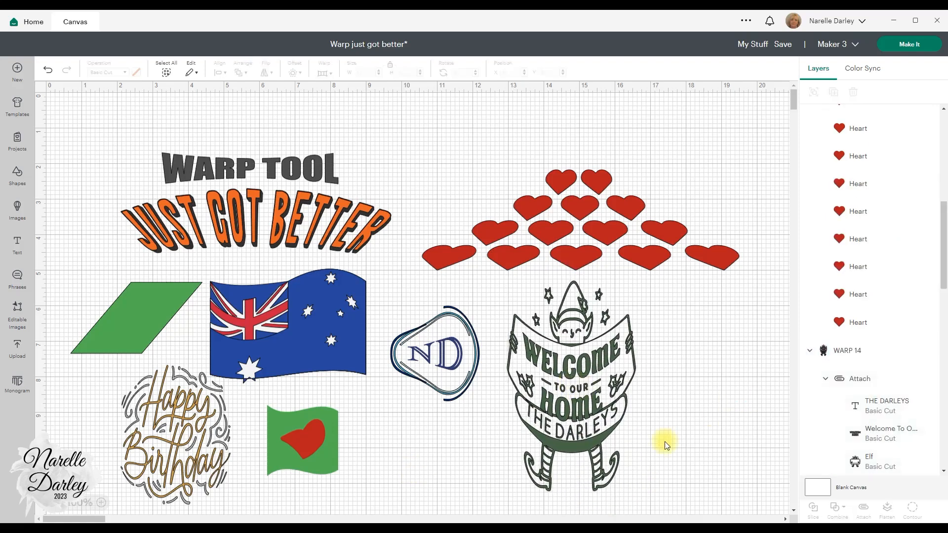
drag(277, 347, 283, 338)
click(500, 486)
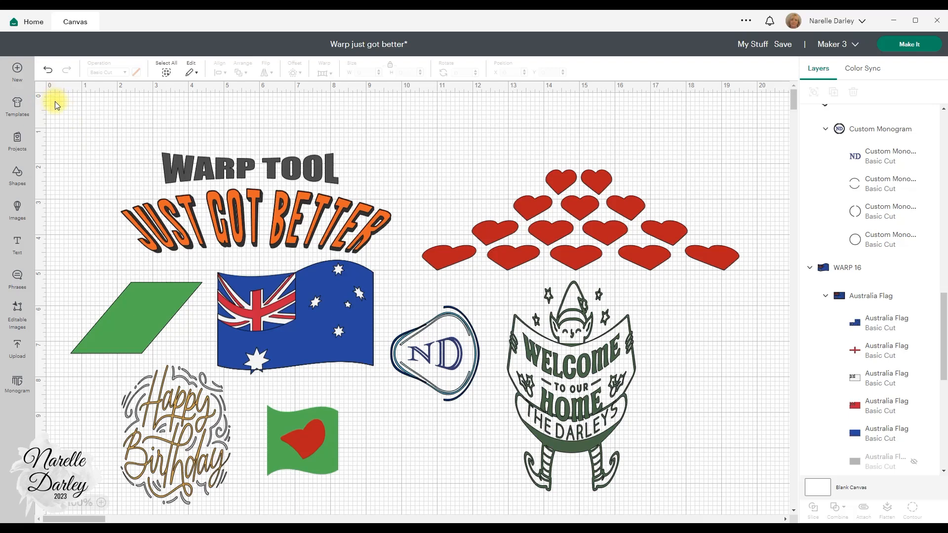
- Warp all the already warped designs together with style 11 and move the Warp window off the artwork
drag(60, 109, 760, 495)
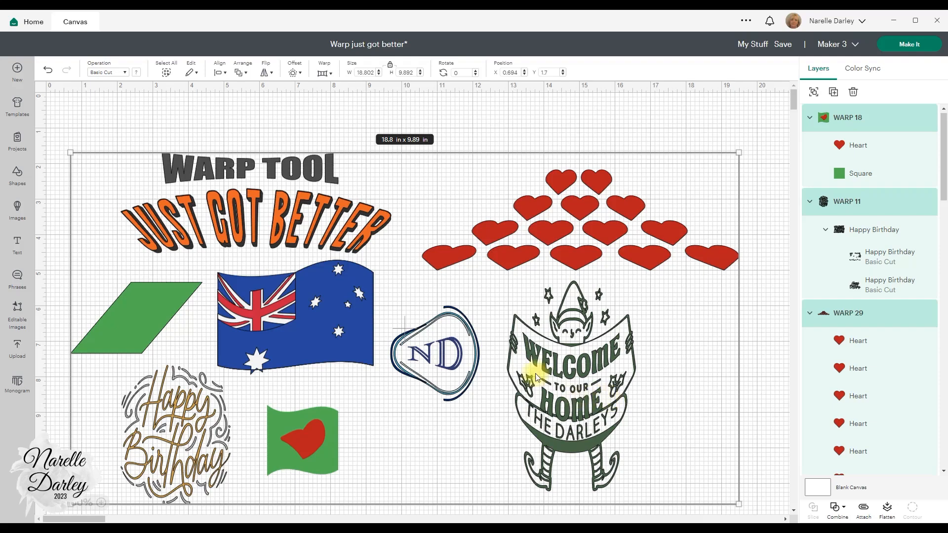
click(323, 72)
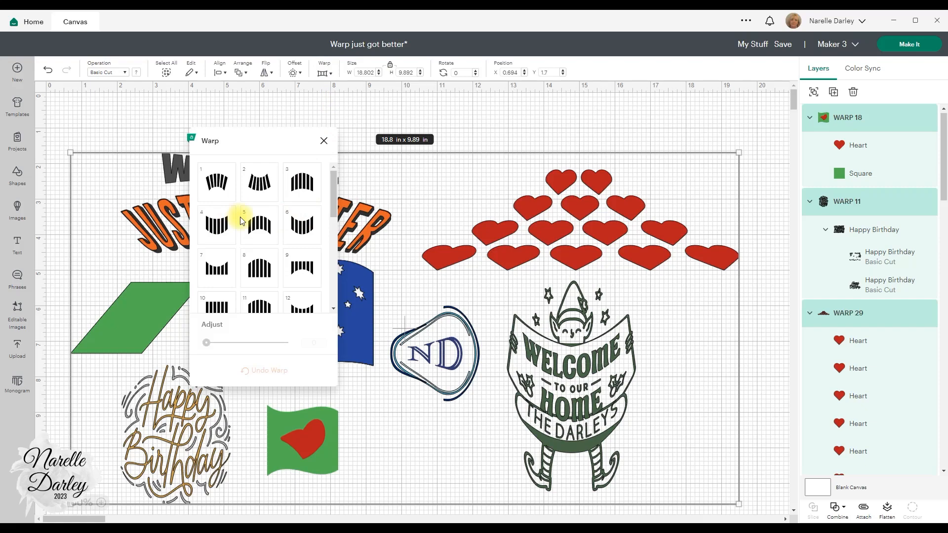
scroll(243, 214, down, 1)
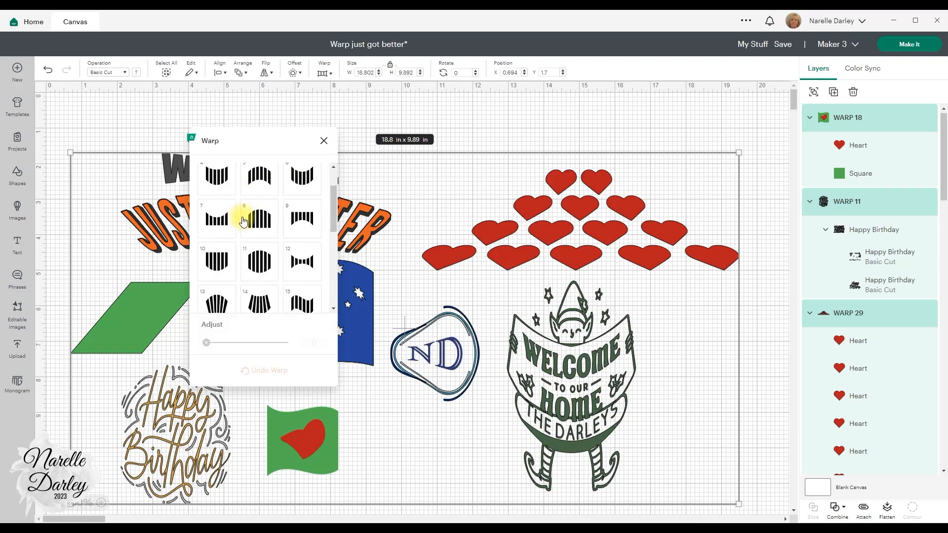
click(259, 262)
click(761, 254)
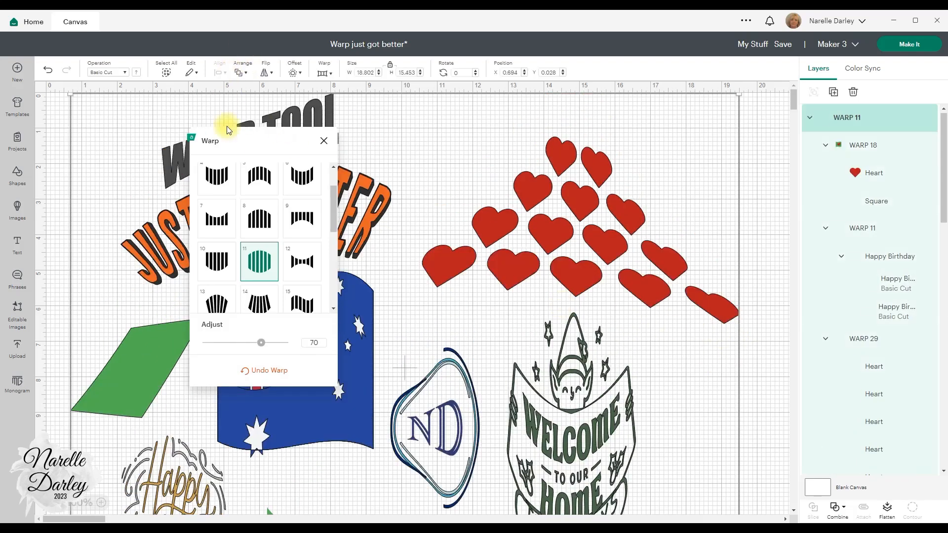
drag(221, 141, 858, 179)
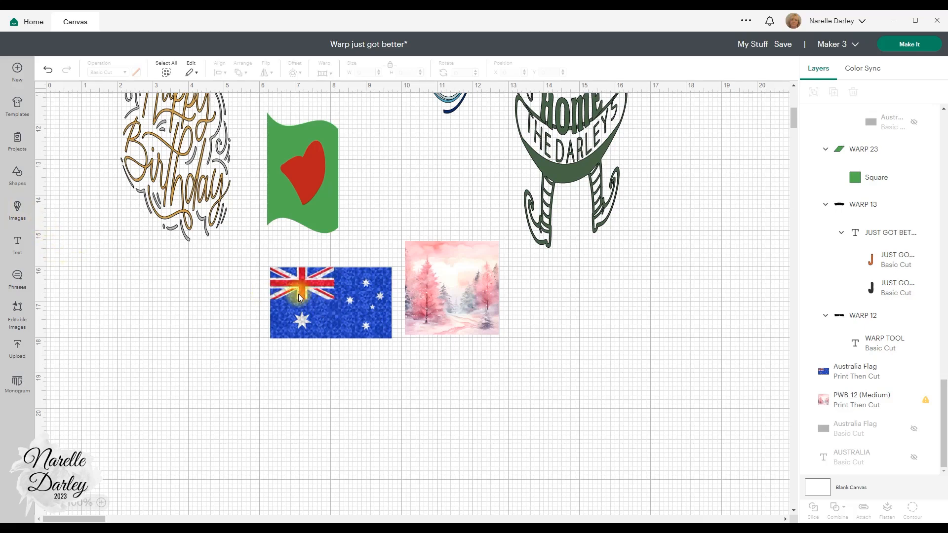
- Examine whether Warp is available for the Print Then Cut Australia flag and pink forest image, and check their layers
click(327, 306)
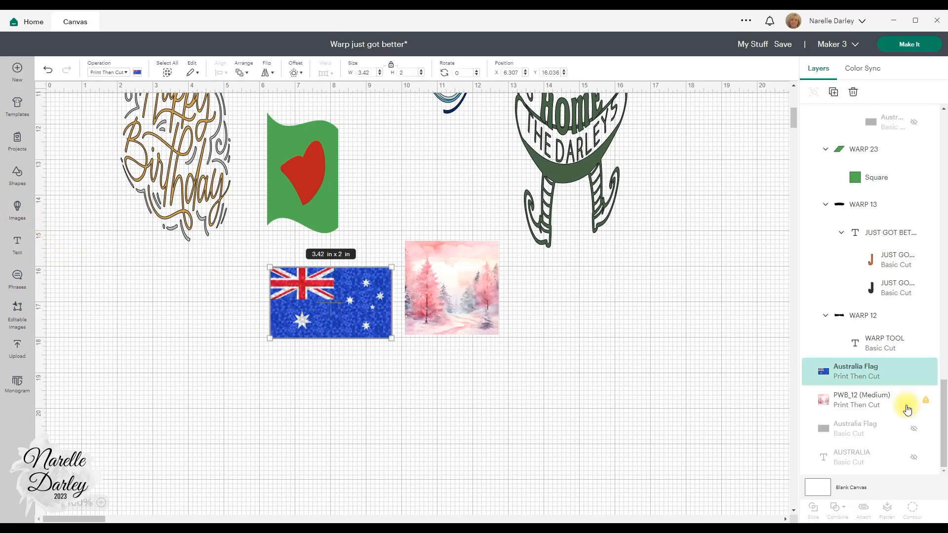
click(433, 287)
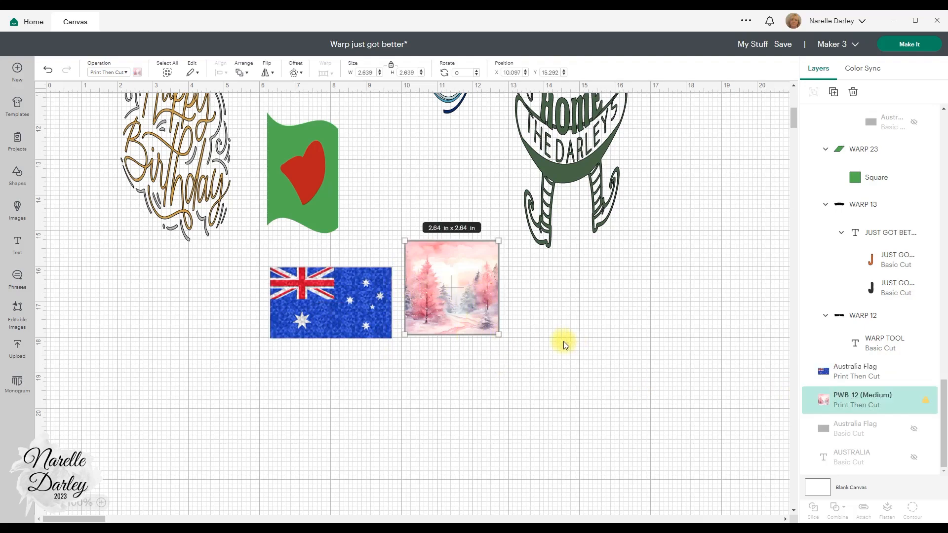
click(554, 374)
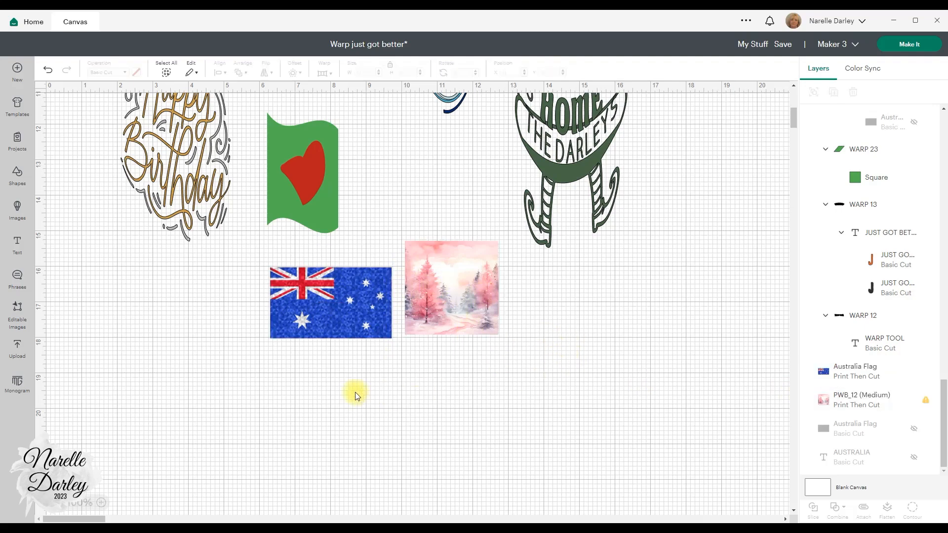
click(345, 297)
click(446, 295)
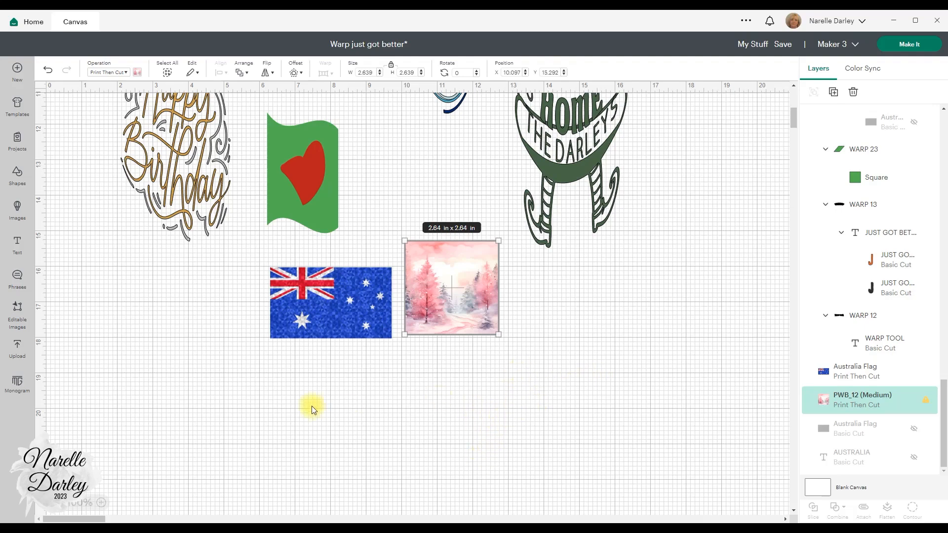
click(344, 315)
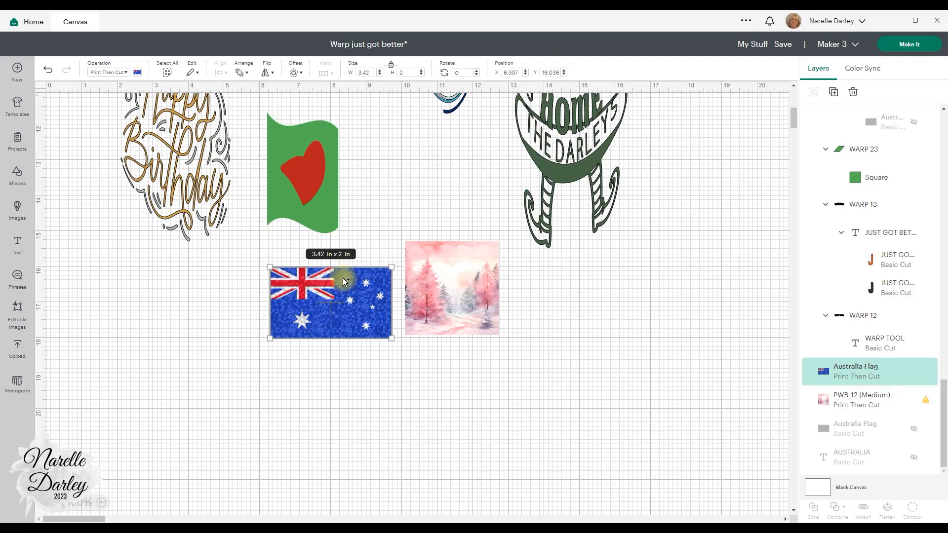
scroll(859, 370, up, 15)
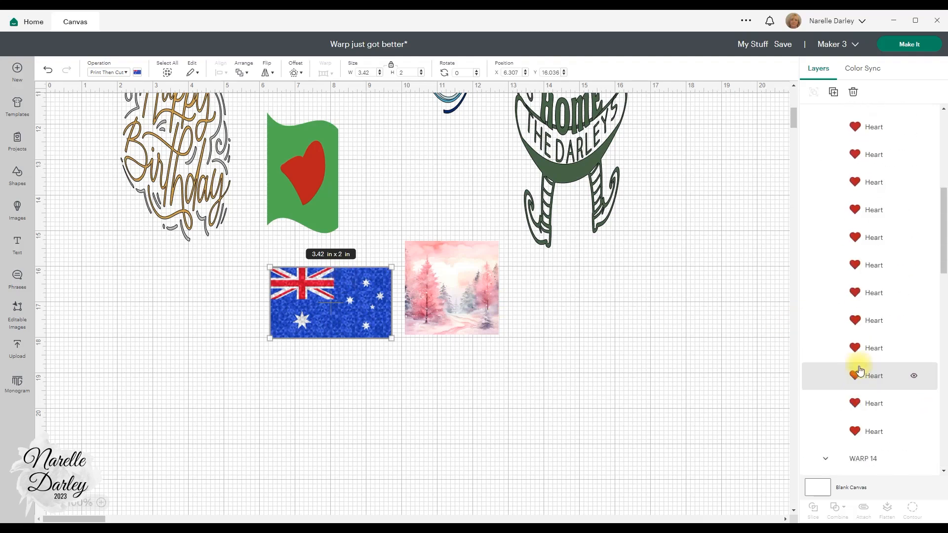
scroll(893, 122, up, 8)
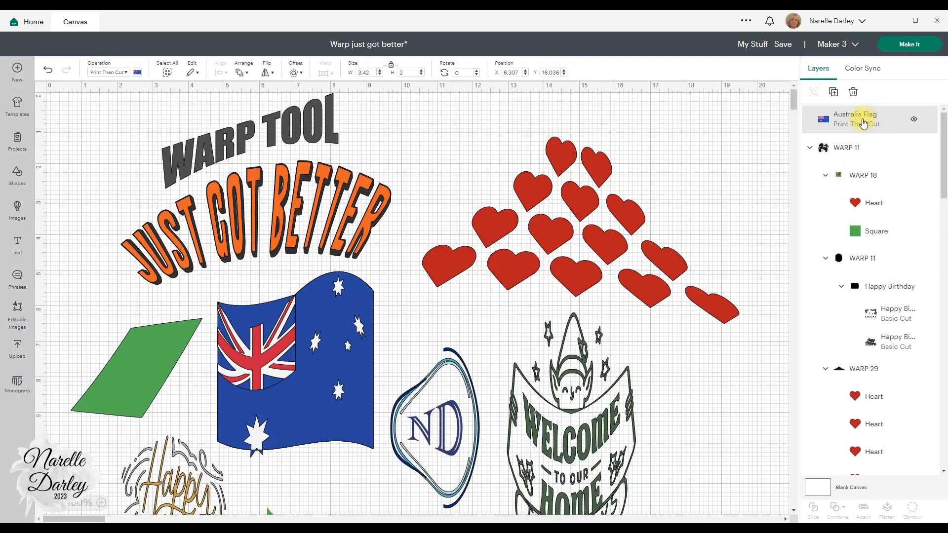
scroll(501, 357, down, 8)
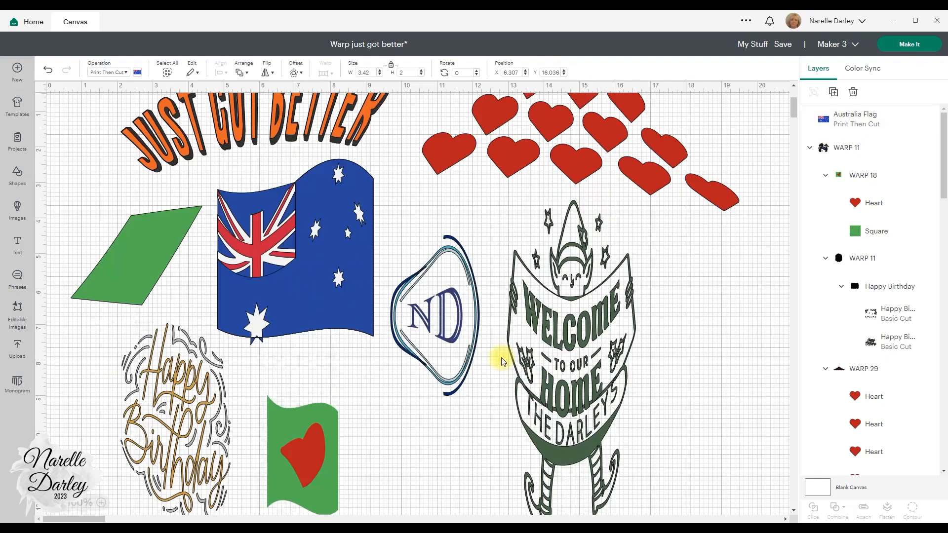
click(543, 365)
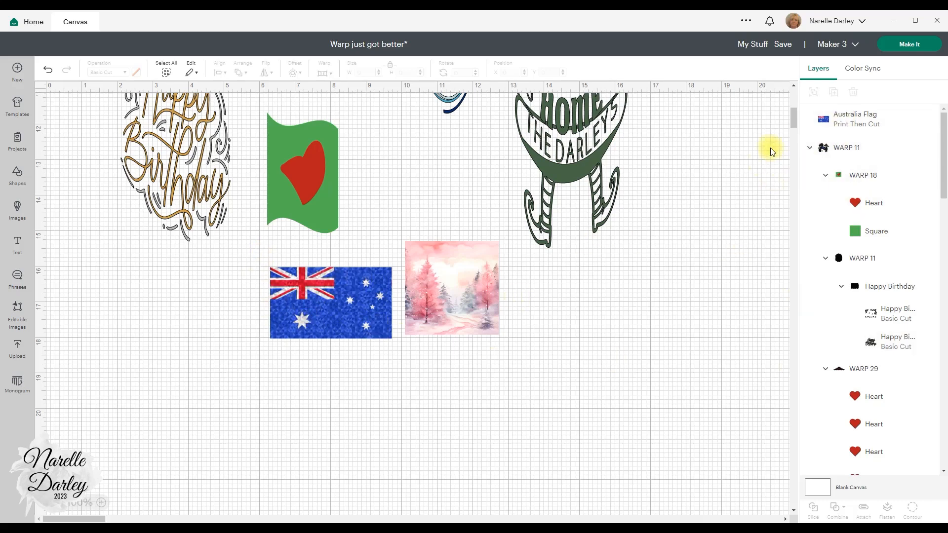
- Change the rear copy of the Australia flag image from Print Then Cut to a Basic cut
scroll(865, 213, down, 10)
scroll(845, 354, down, 8)
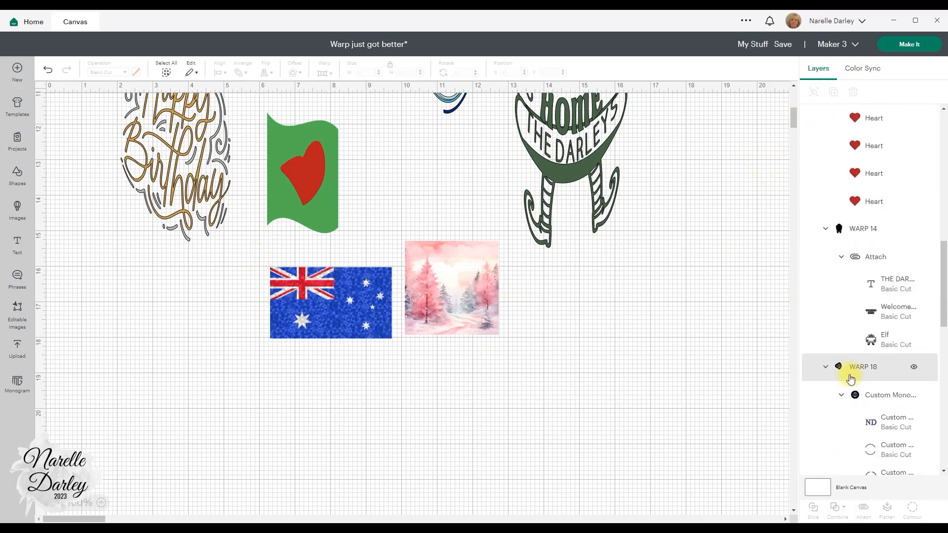
scroll(850, 379, down, 5)
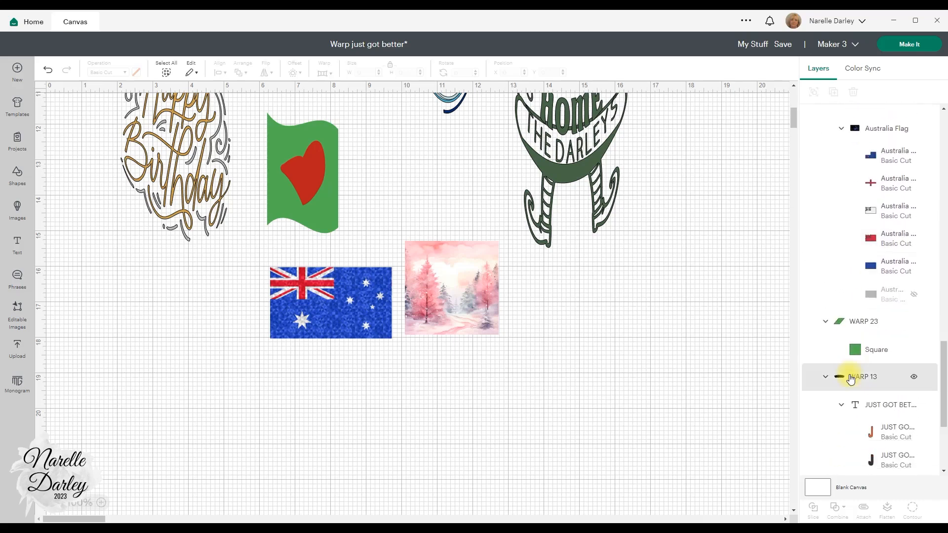
click(851, 378)
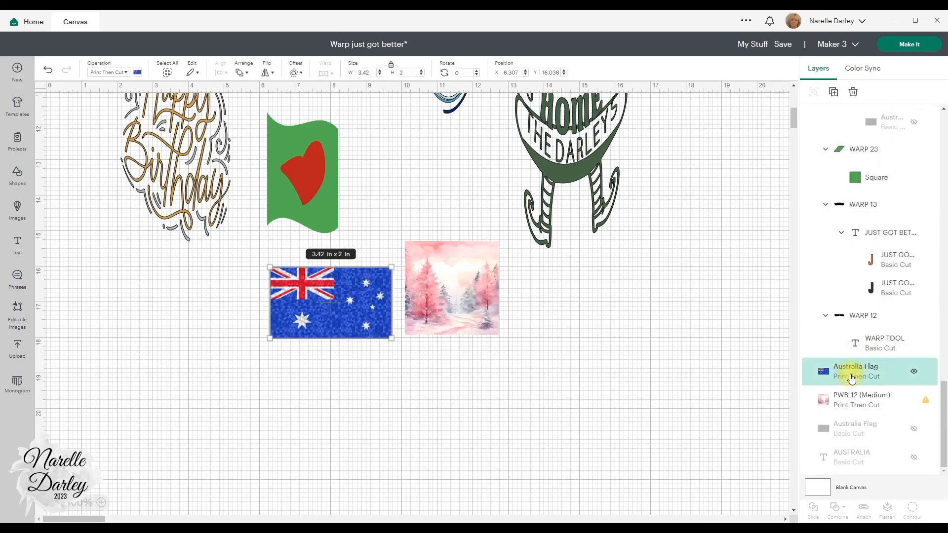
click(100, 74)
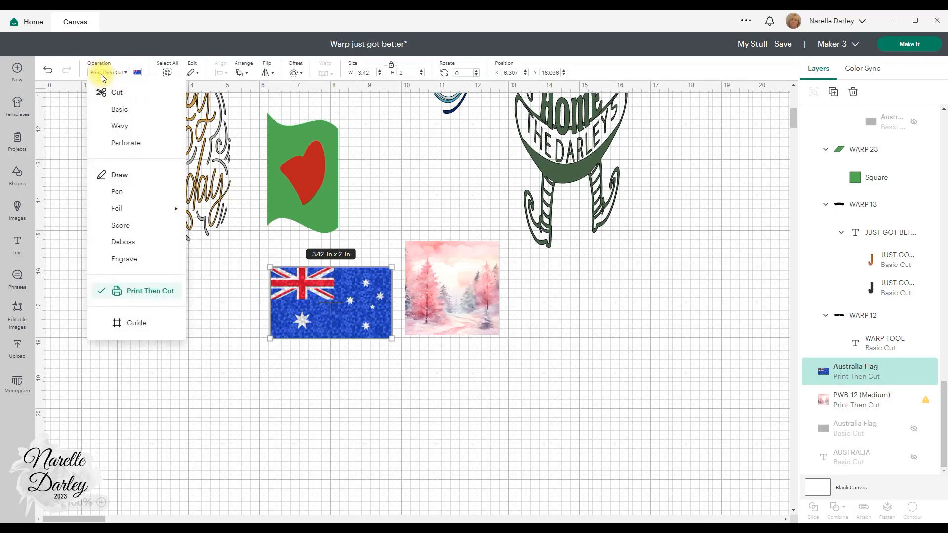
click(122, 109)
click(492, 440)
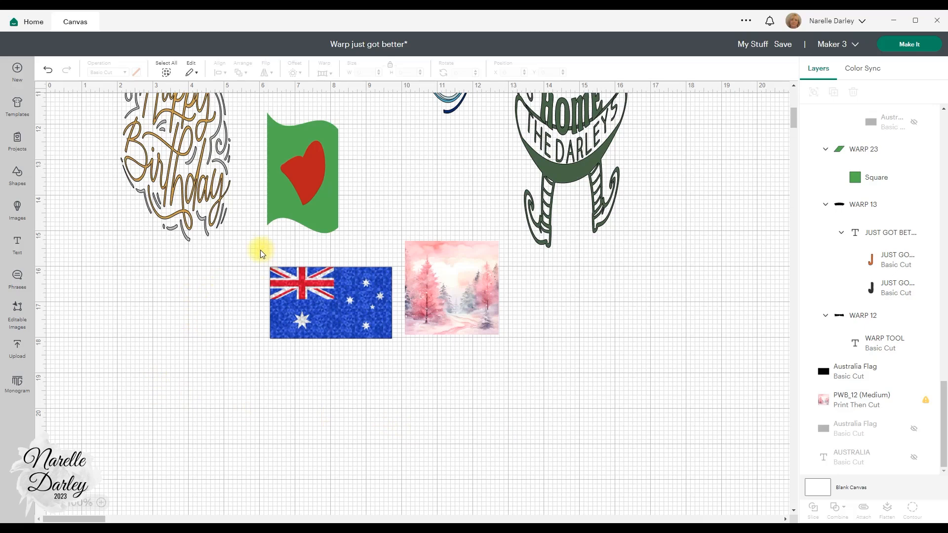
- Flatten the two stacked Australia flag copies into one Print Then Cut image
drag(259, 249, 398, 358)
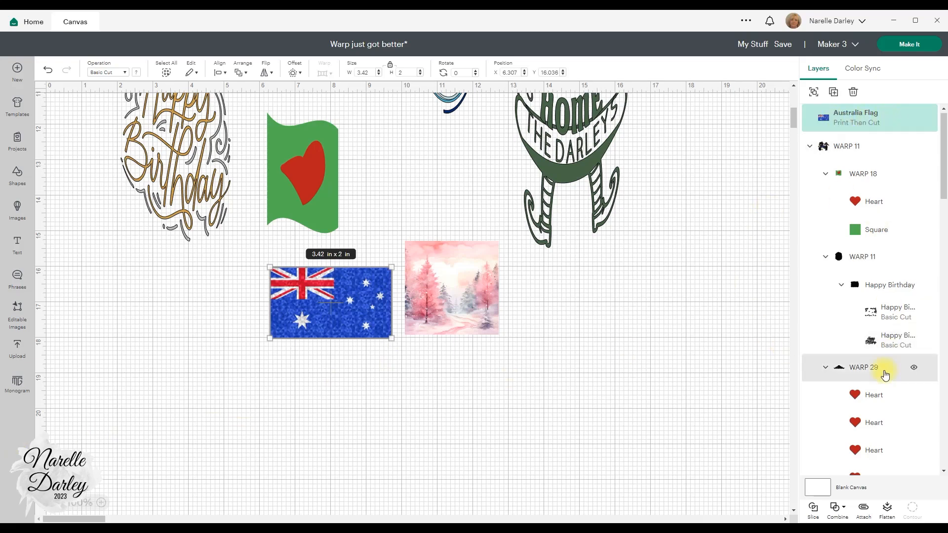
scroll(882, 415, down, 10)
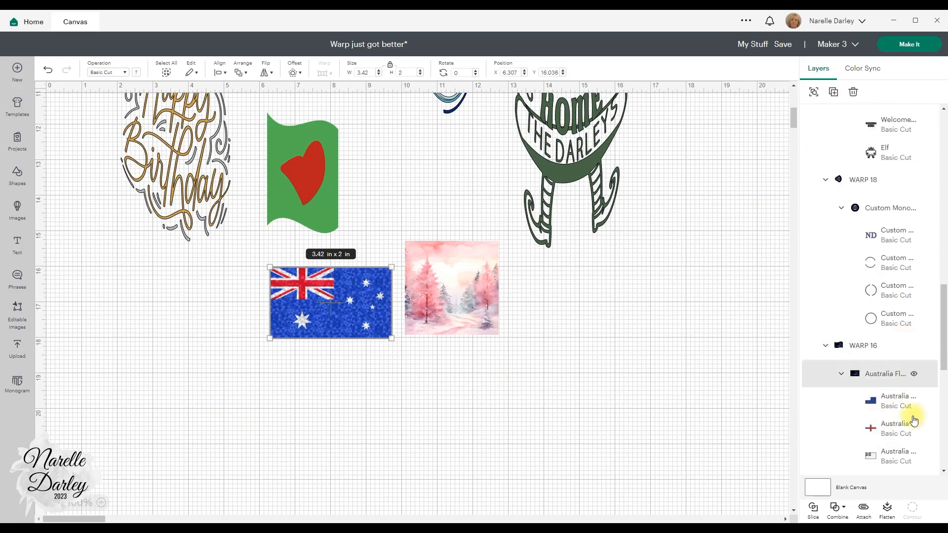
scroll(898, 417, down, 5)
scroll(901, 421, down, 3)
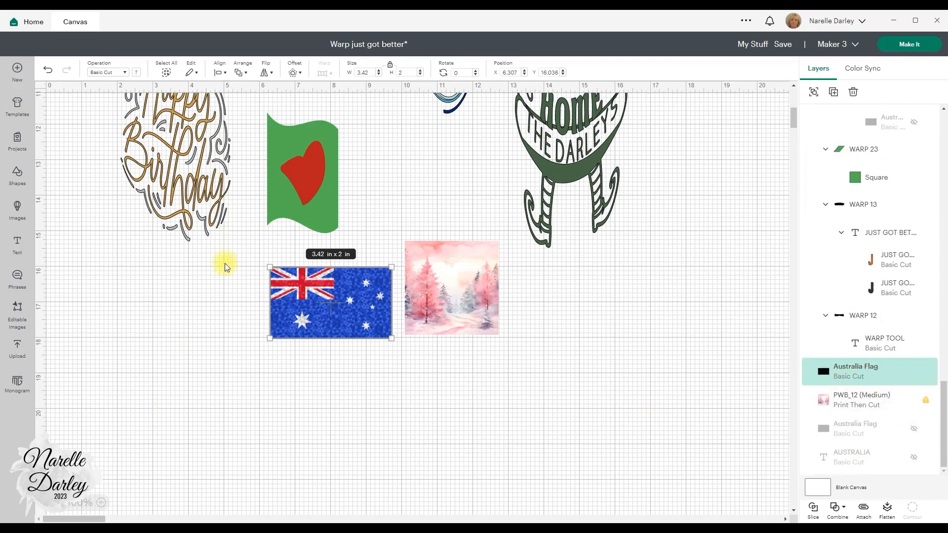
click(886, 506)
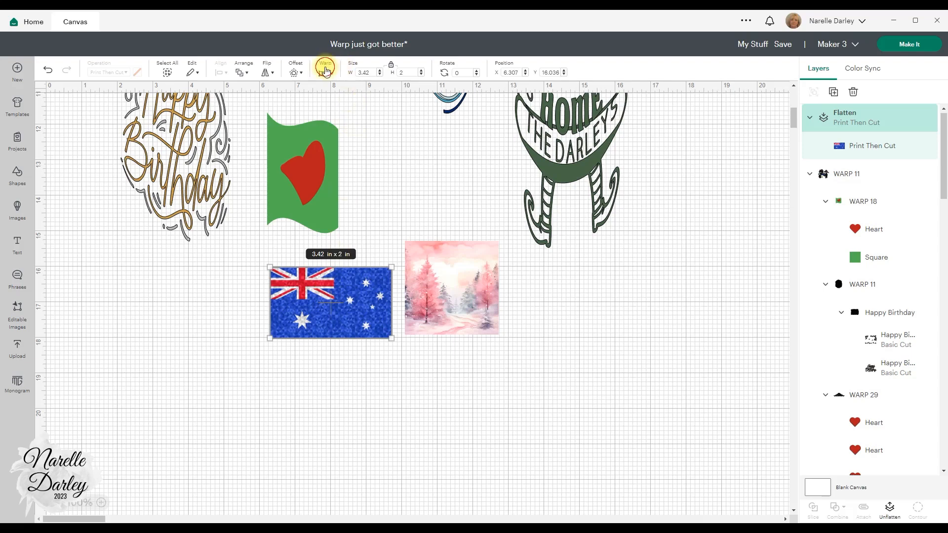
- Apply warp style 2 to the flattened Australia flag and move the Warp window off the layer list
click(324, 72)
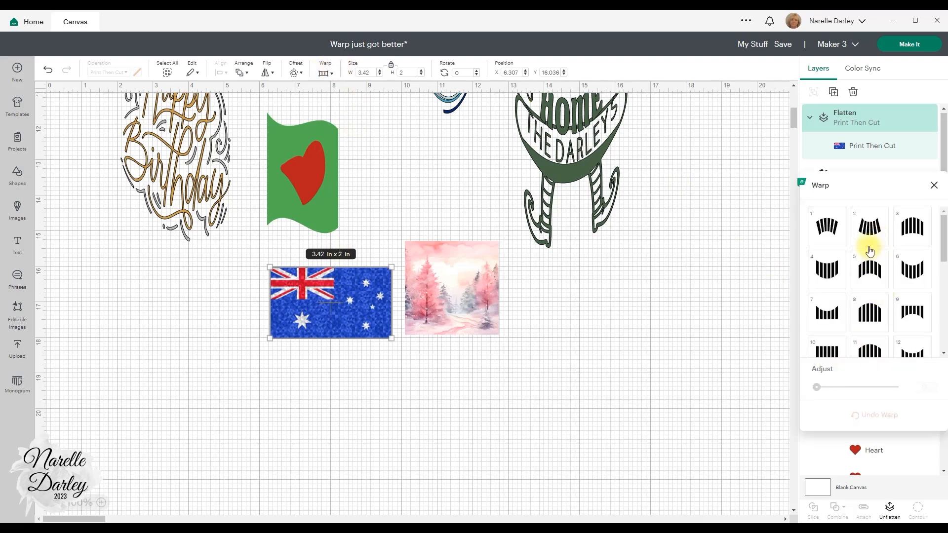
click(866, 231)
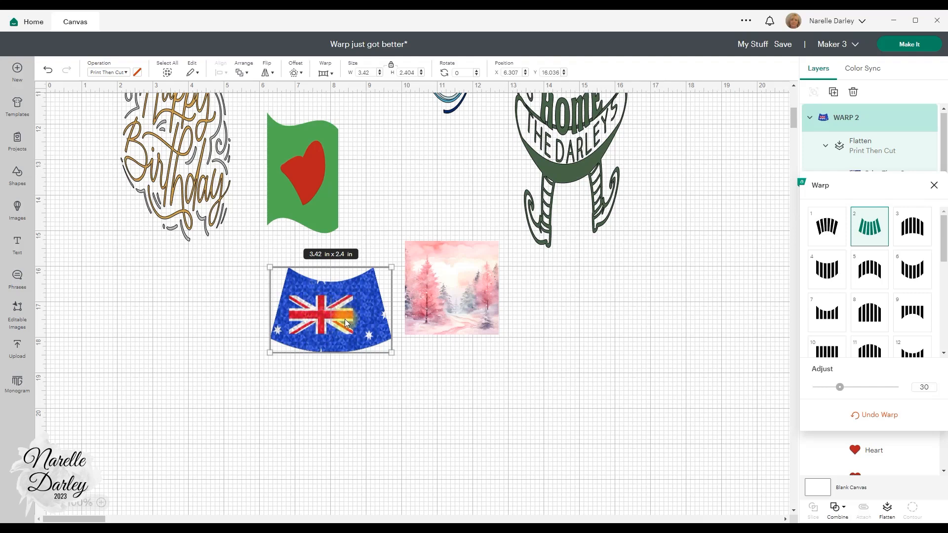
drag(885, 185, 607, 205)
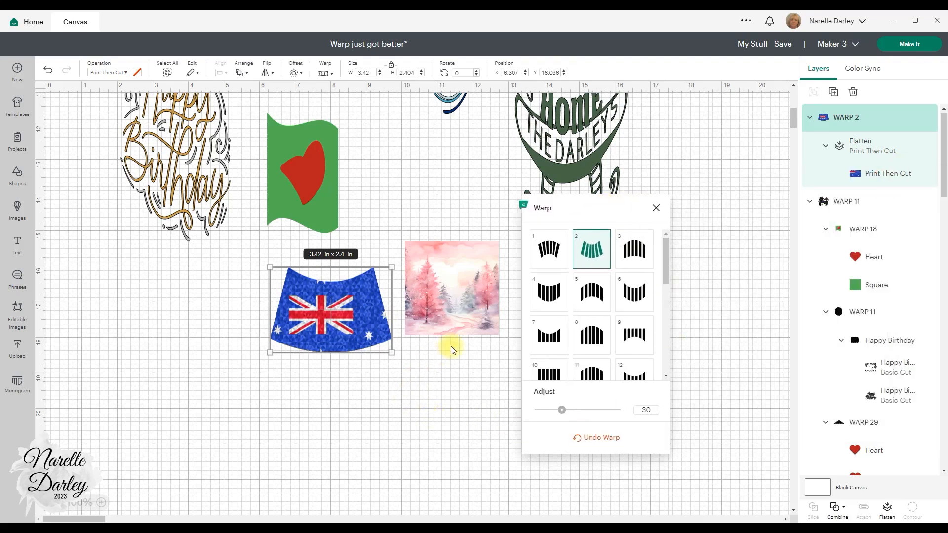
- Try warp styles 9 and 3 on the flattened Australia flag, undoing each one
click(638, 336)
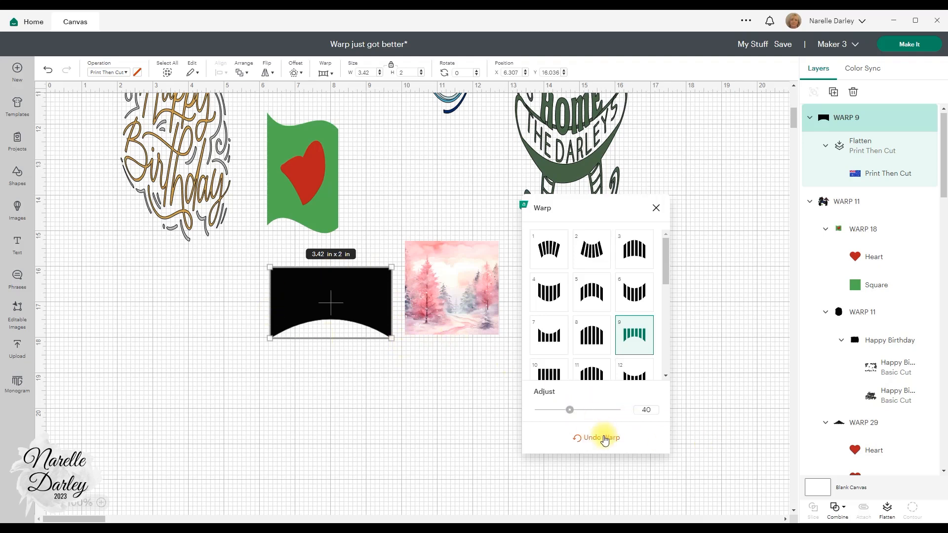
click(605, 438)
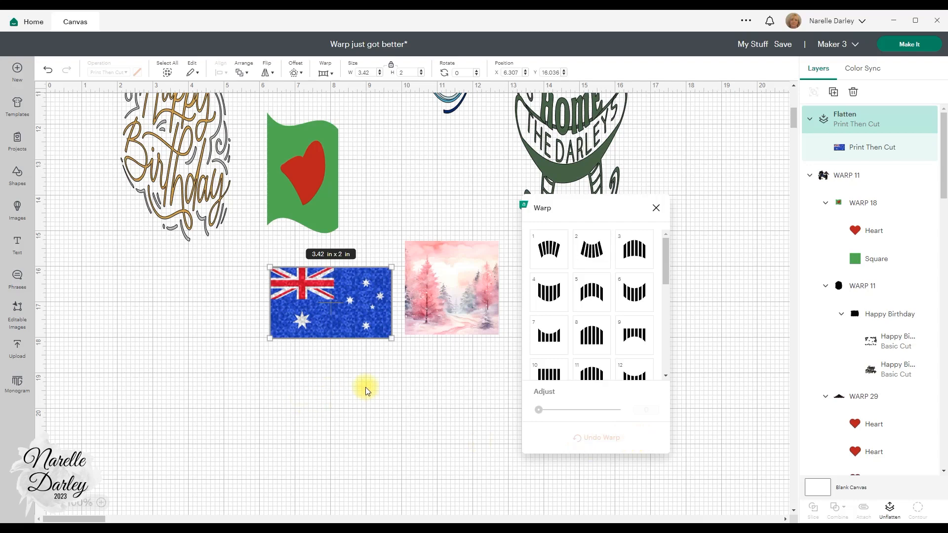
click(636, 248)
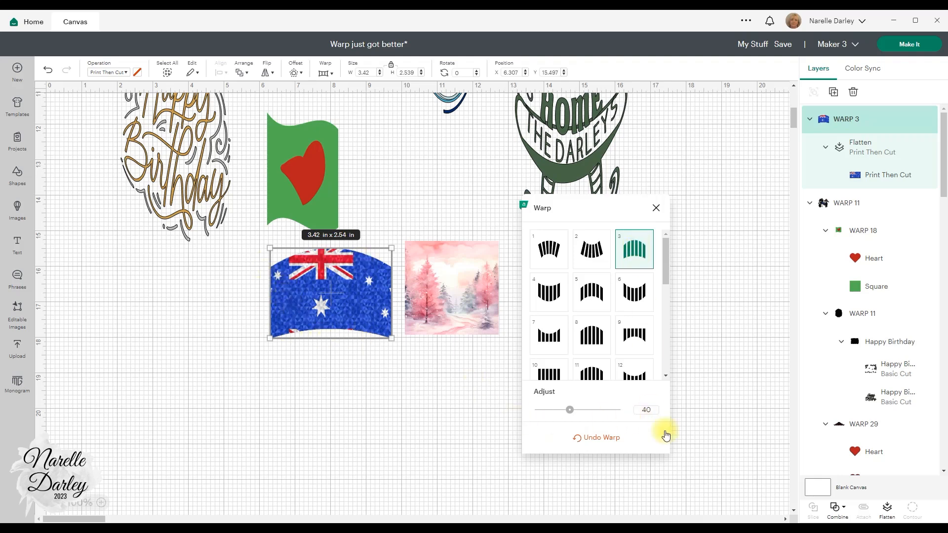
click(599, 438)
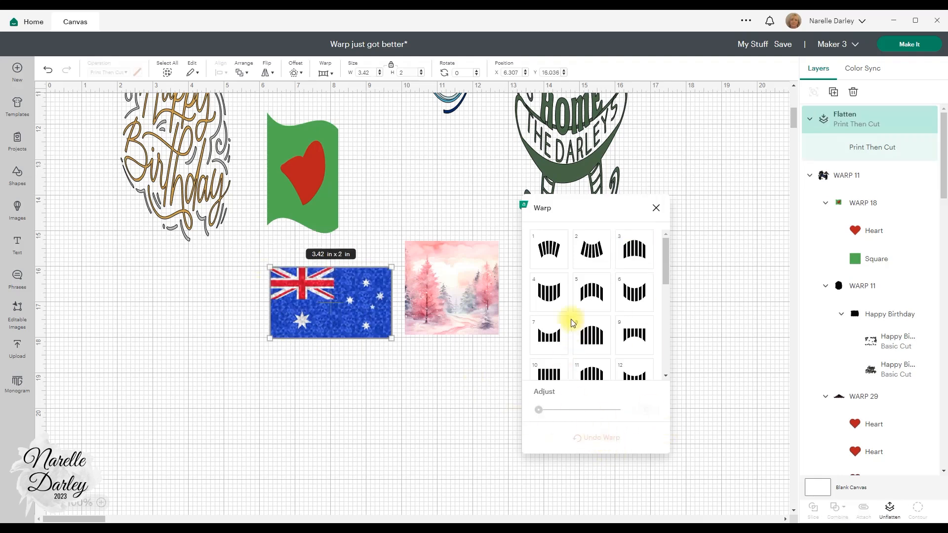
- Warp the flattened Australia flag with style 4 and move it left to below Happy Birthday
click(544, 292)
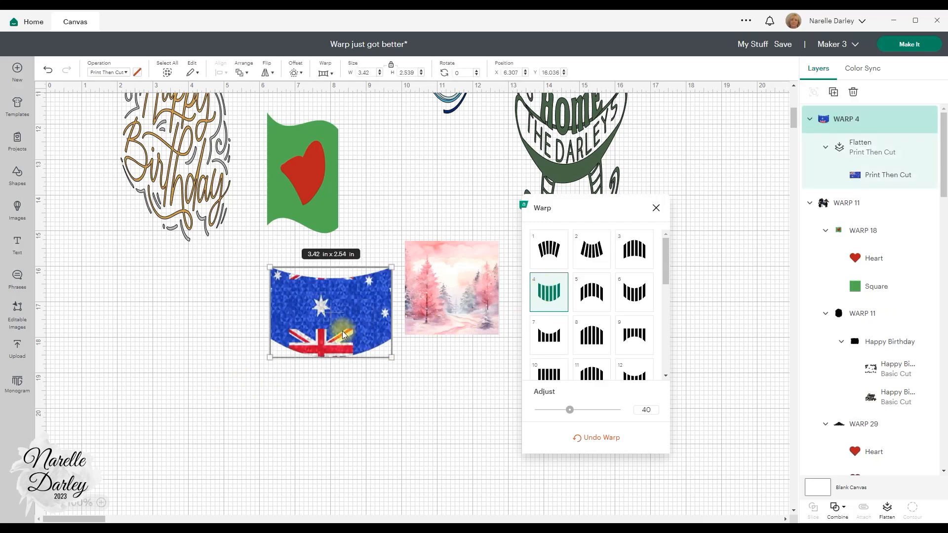
drag(351, 307, 132, 329)
click(388, 364)
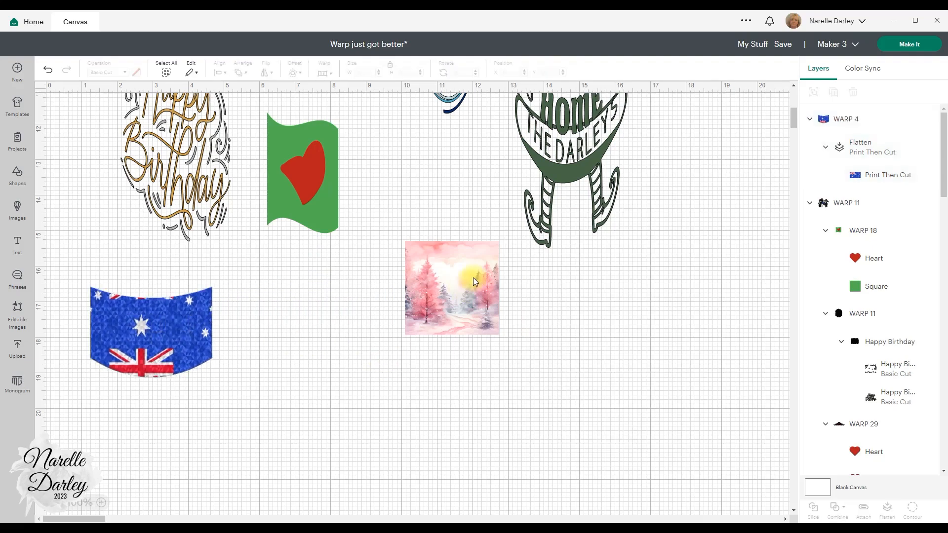
- Move the pink forest image slightly down and left, and place a duplicate partly overlapping its left side
drag(473, 278, 419, 313)
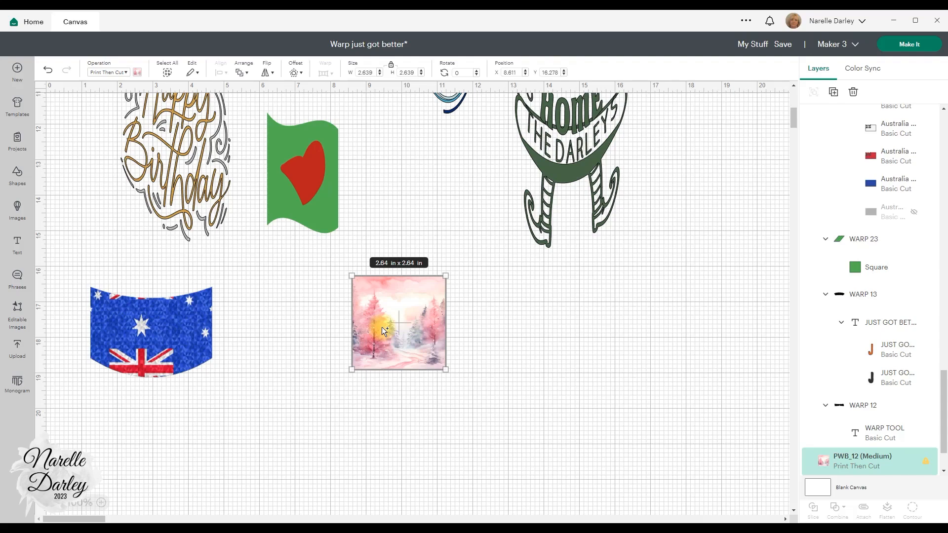
click(579, 334)
drag(396, 320, 341, 328)
click(528, 355)
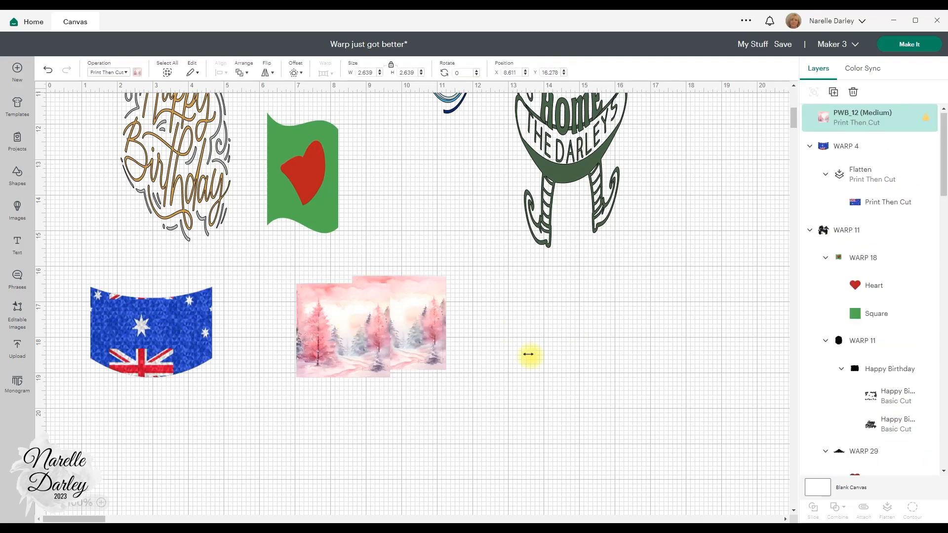
- Change the original pink forest image, behind the duplicate, to a Basic cut
click(430, 315)
right_click(417, 295)
click(104, 72)
click(115, 110)
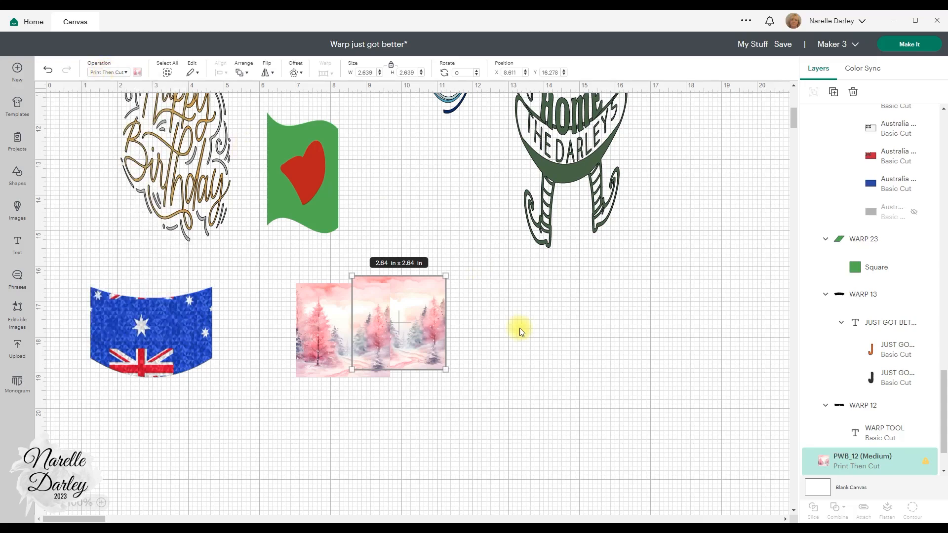
- Center the two pink forest images on each other and flatten them into one image
drag(288, 270, 481, 396)
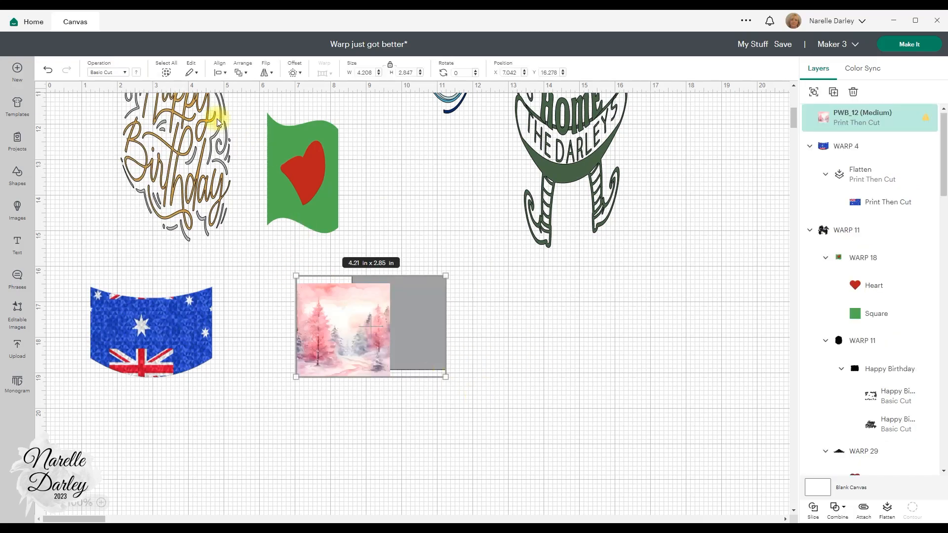
click(220, 72)
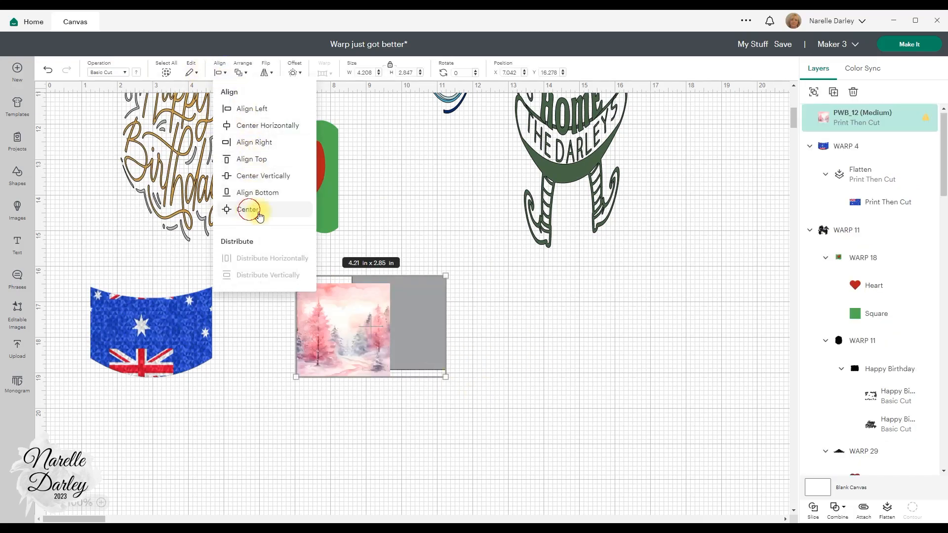
click(247, 209)
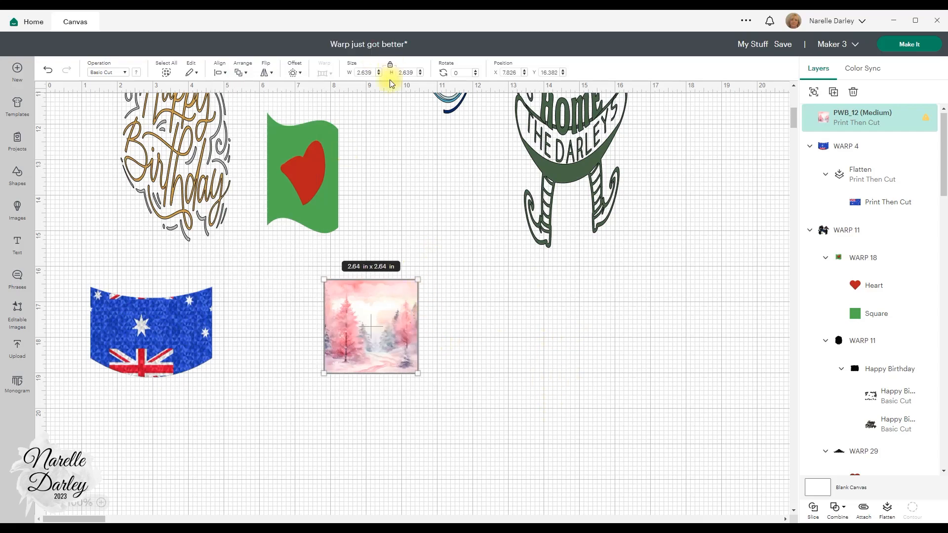
click(887, 506)
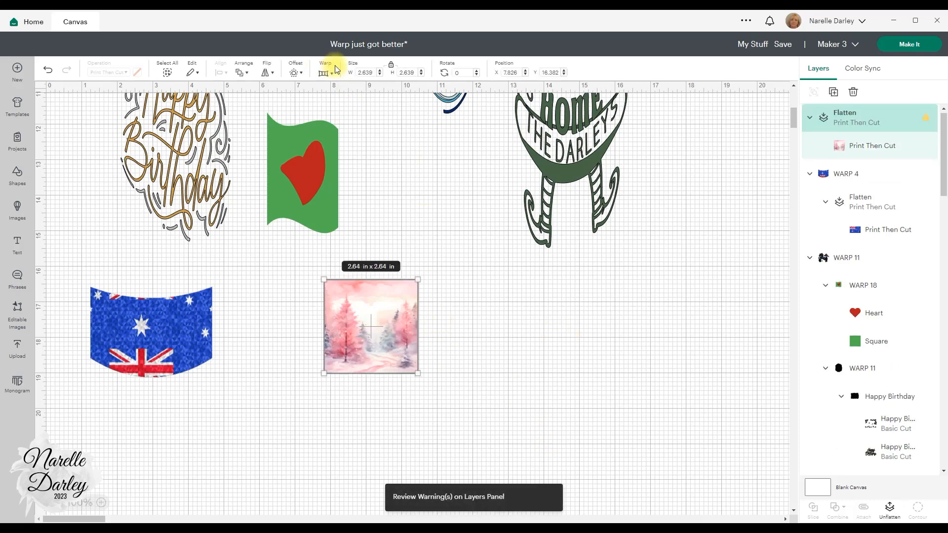
- Try warping the flattened forest image with style 4 and an adjustment of 15
click(322, 73)
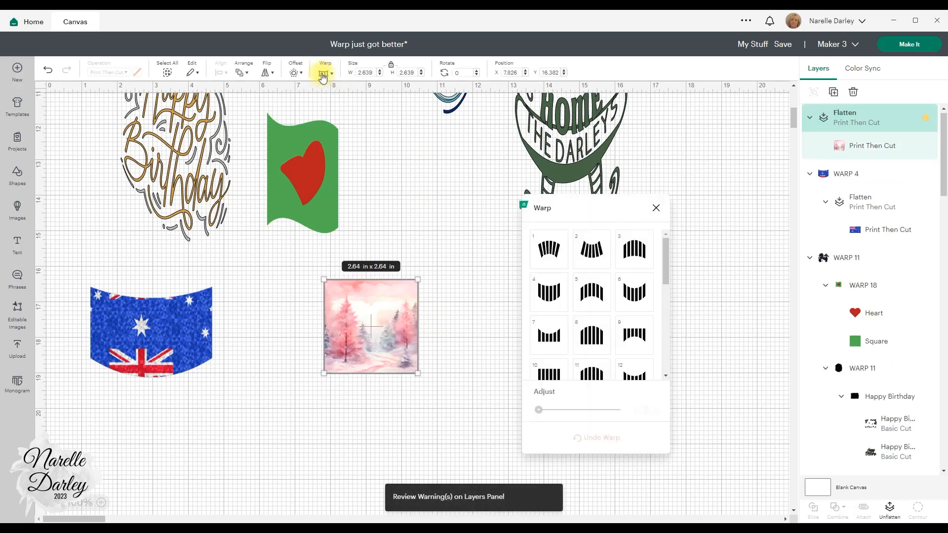
click(545, 306)
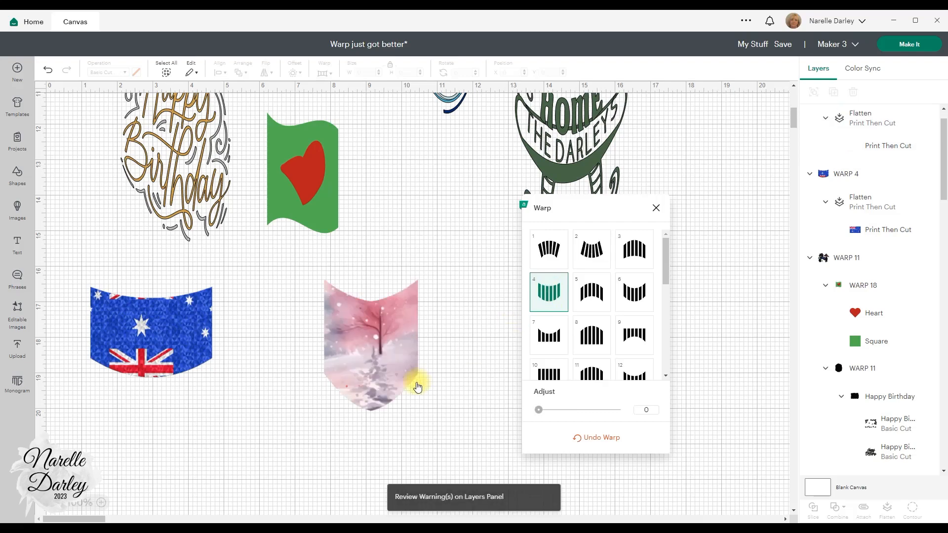
click(420, 385)
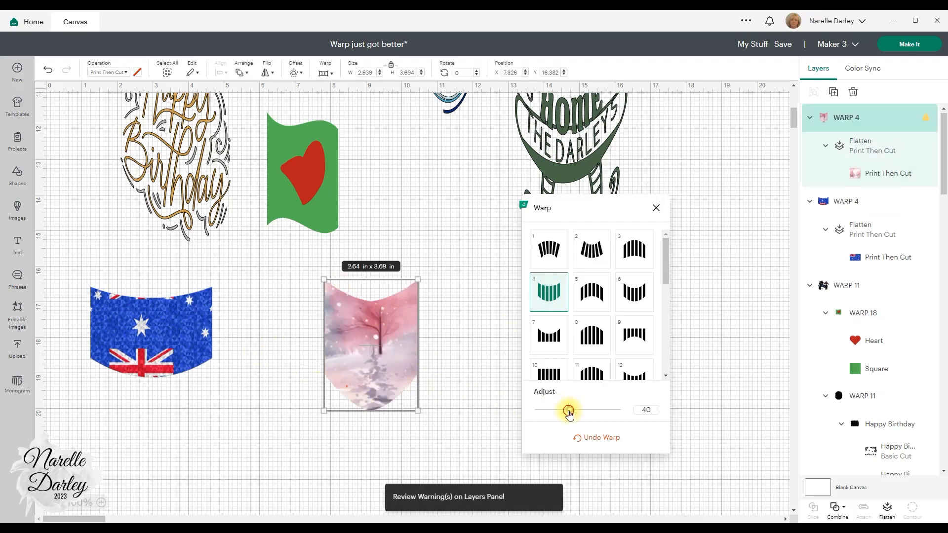
drag(569, 410, 551, 410)
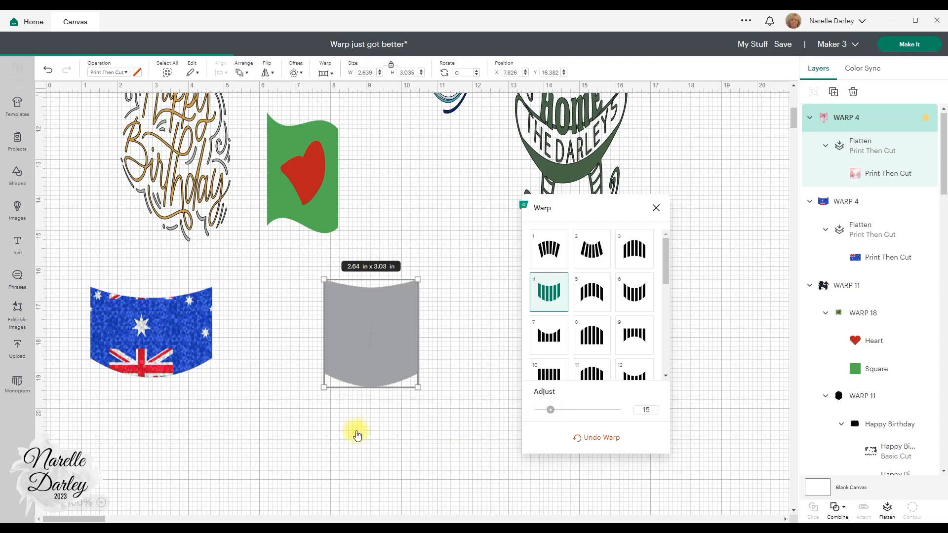
click(348, 427)
- Move the warped flag beside the forest image and shift both down and right, away from the other designs
drag(154, 329, 236, 325)
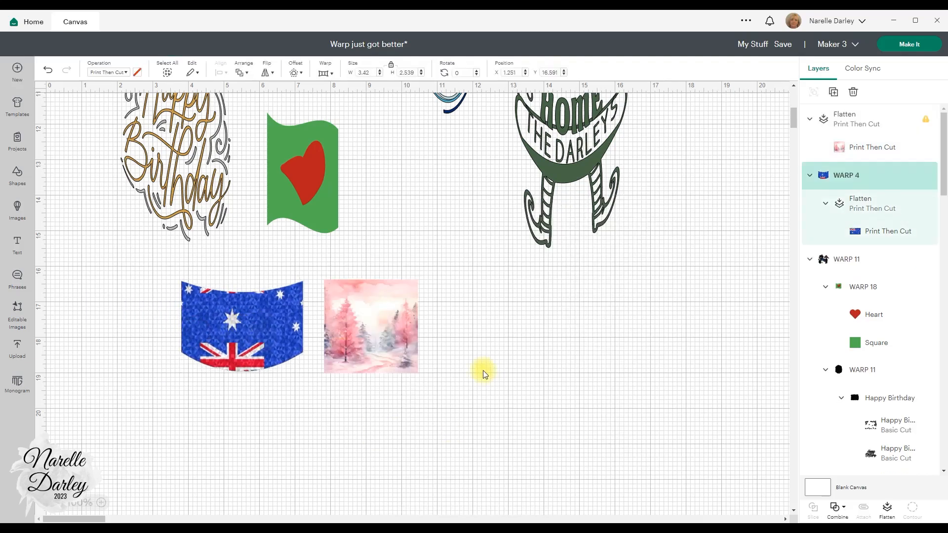
click(505, 357)
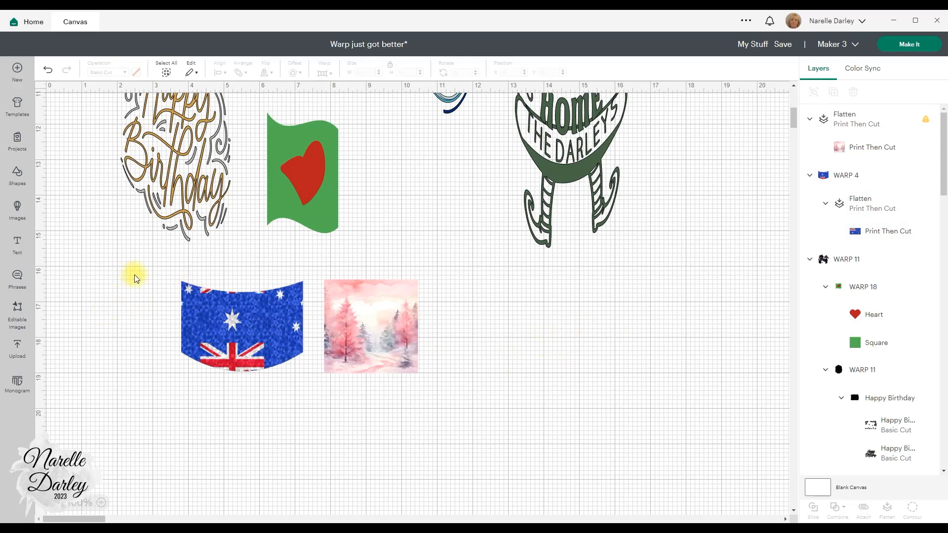
drag(152, 269, 460, 406)
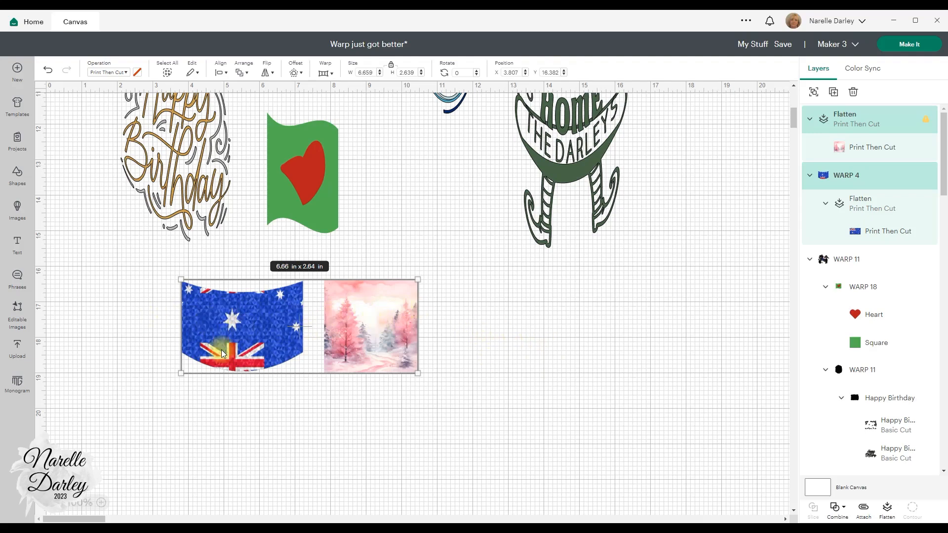
drag(263, 310, 386, 392)
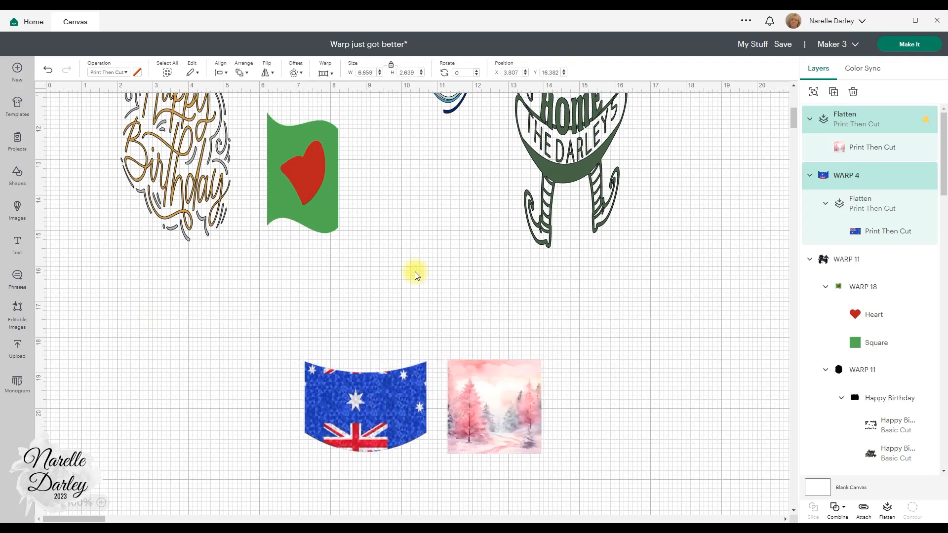
- Remove the overall style 11 warp from the large group of designs
click(326, 164)
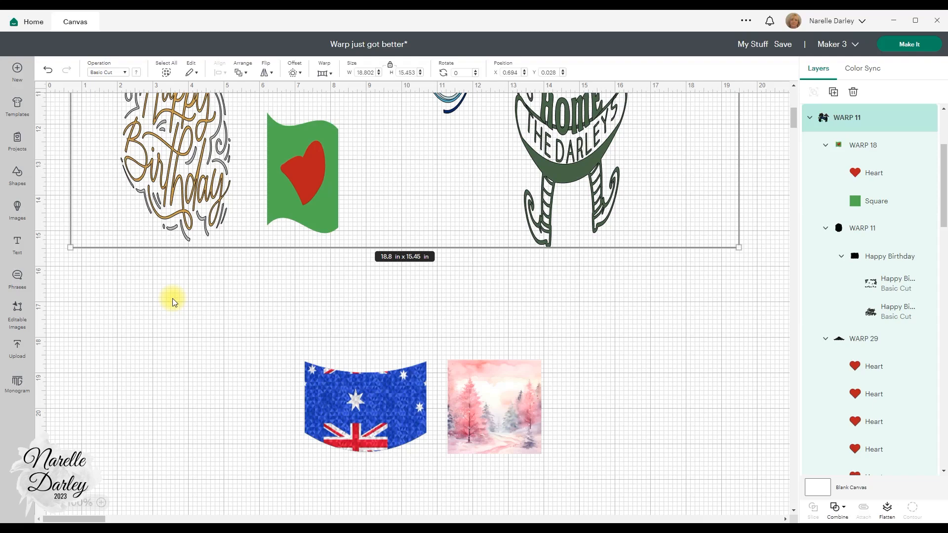
scroll(191, 365, up, 4)
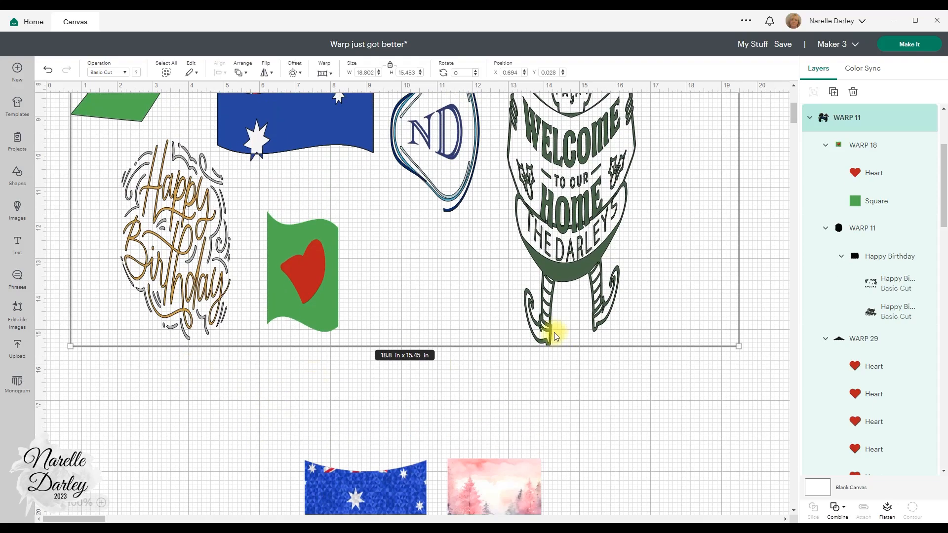
click(385, 290)
click(339, 264)
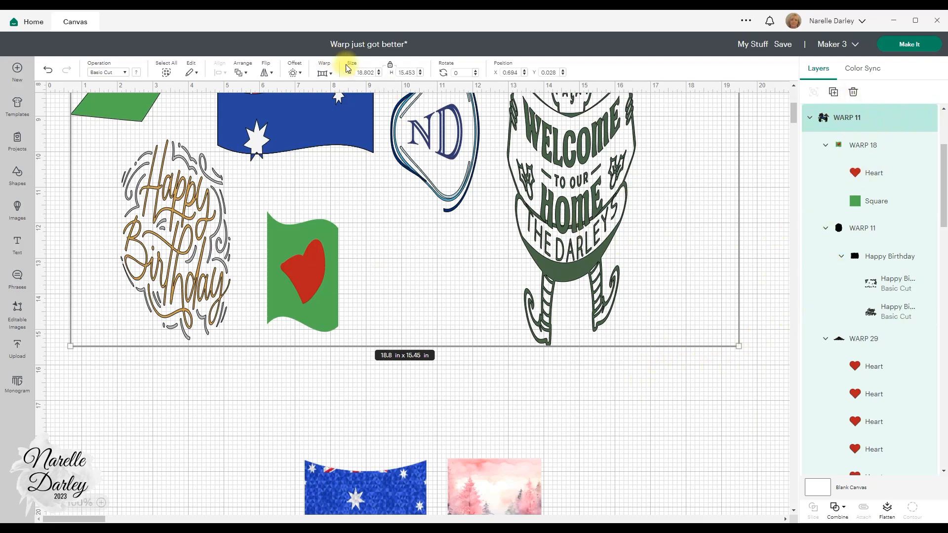
click(325, 70)
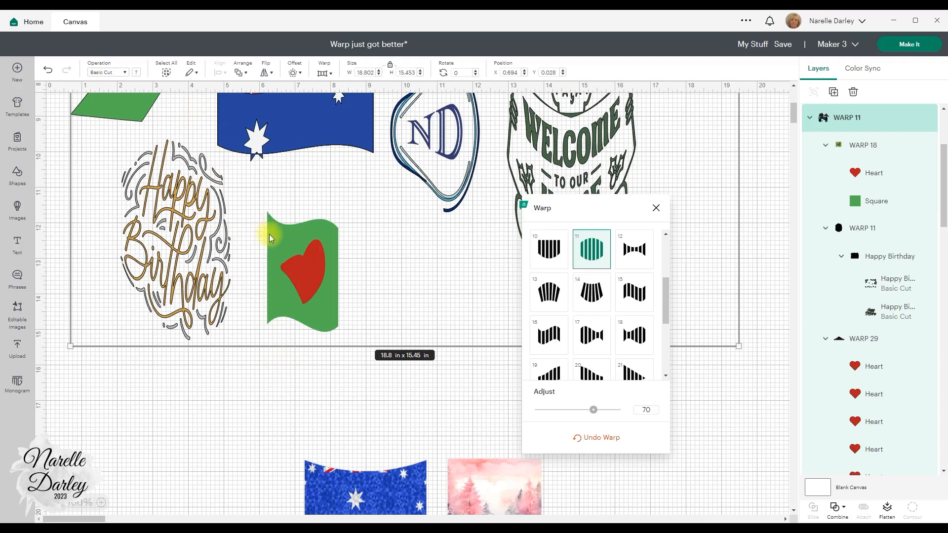
click(602, 439)
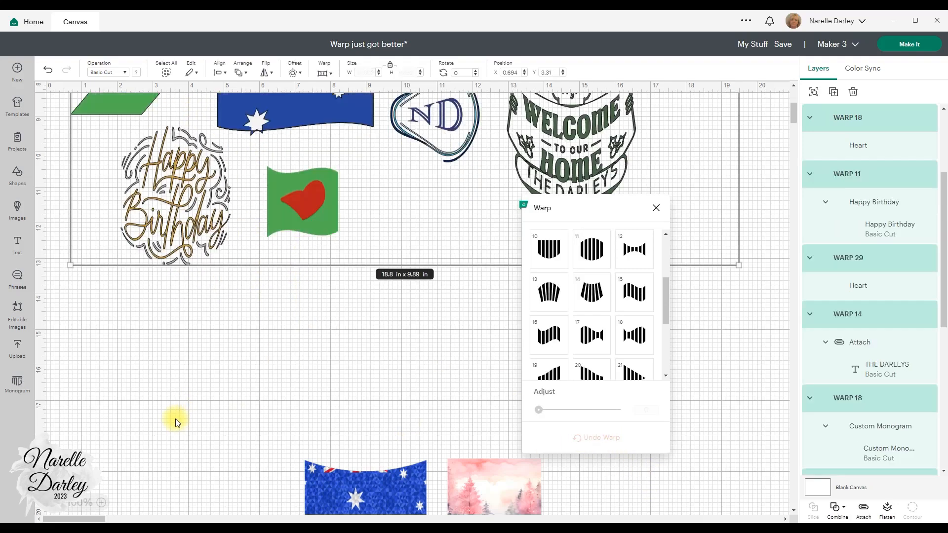
click(176, 419)
- Change the warp on the green square with the red heart to style 14
click(431, 245)
click(303, 207)
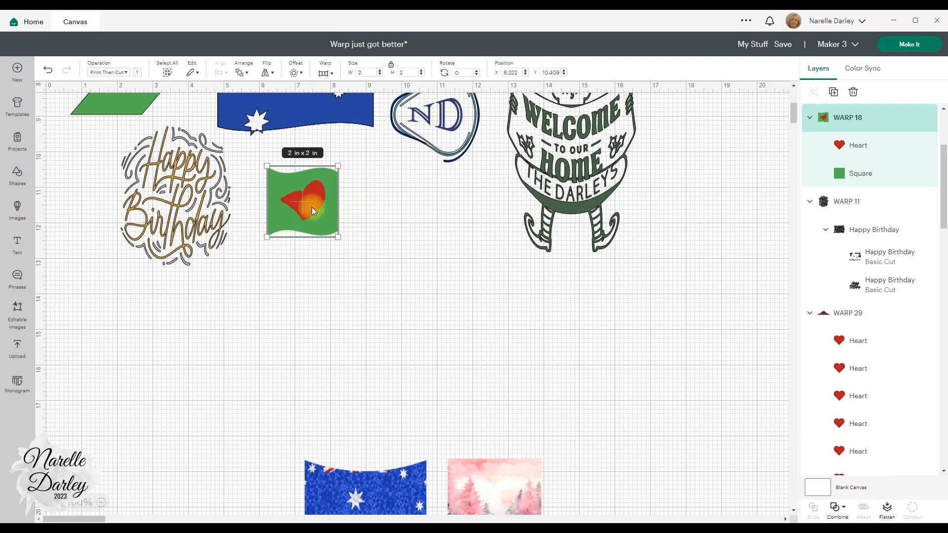
click(324, 73)
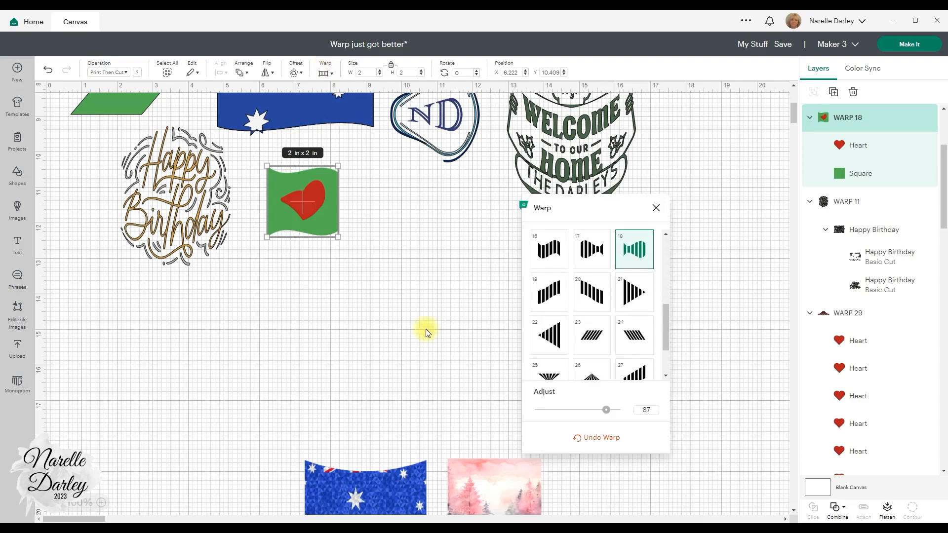
scroll(588, 325, down, 1)
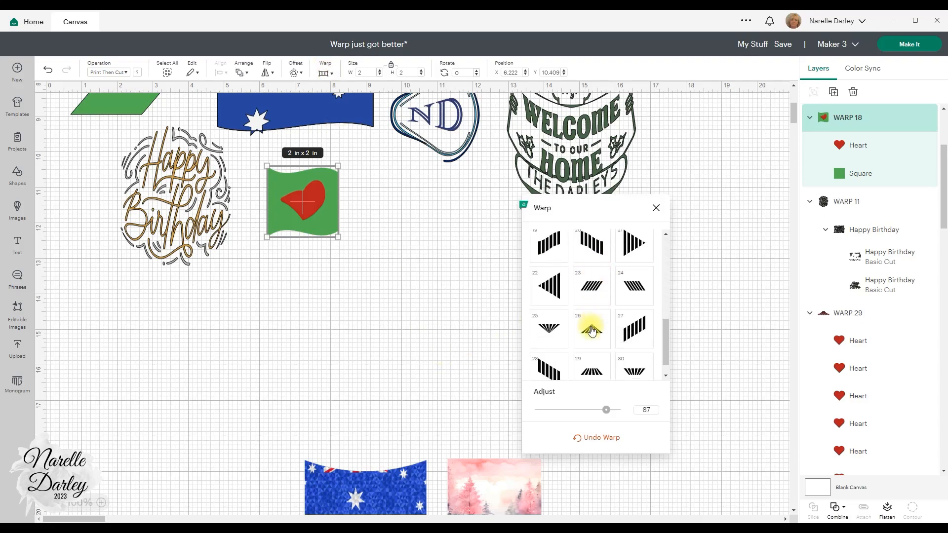
scroll(588, 328, up, 2)
scroll(588, 327, up, 2)
click(590, 351)
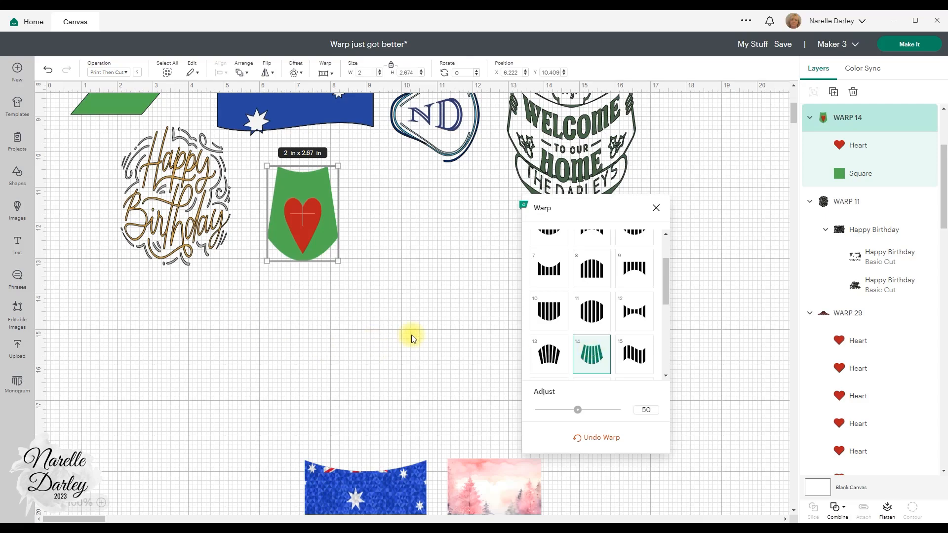
click(427, 326)
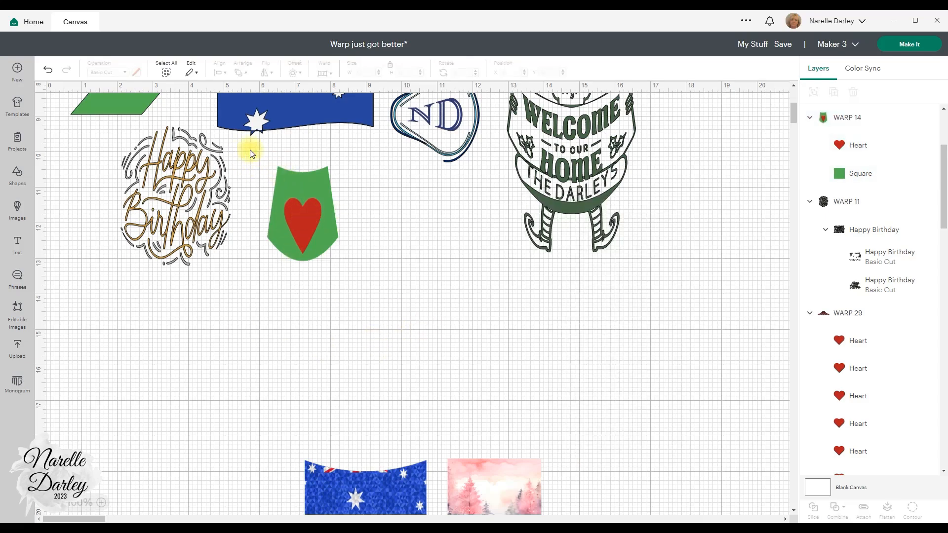
- Flatten the warped green square with its heart and move it down to about X 6.47, Y 12.09
click(304, 191)
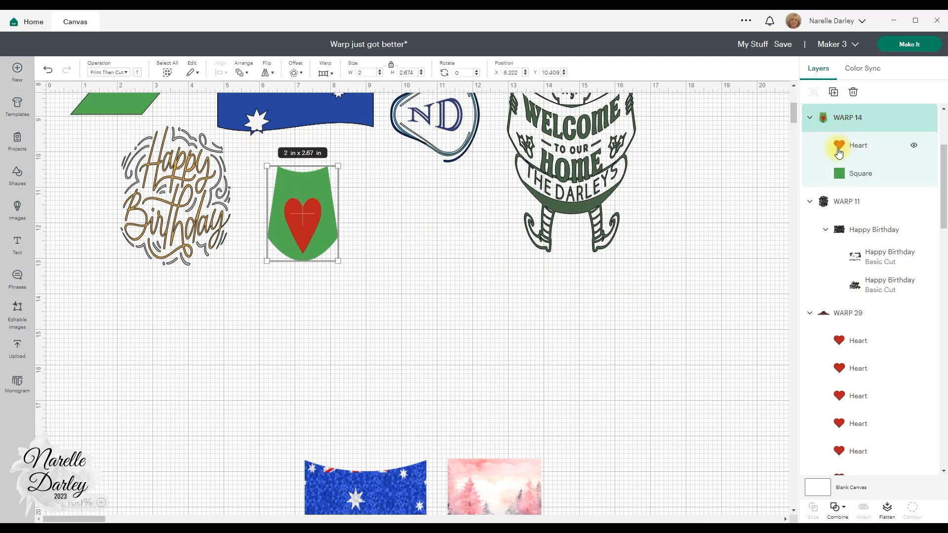
click(886, 501)
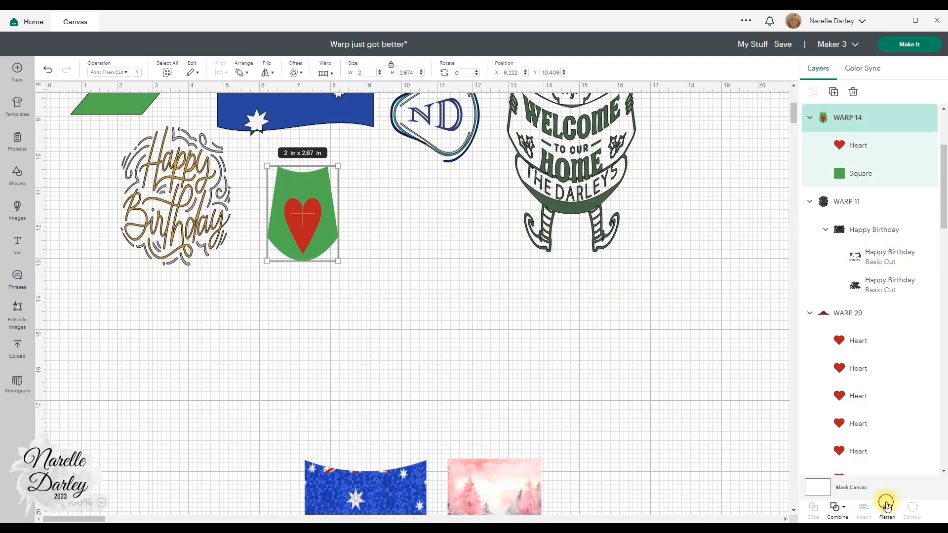
click(416, 375)
drag(309, 212, 318, 271)
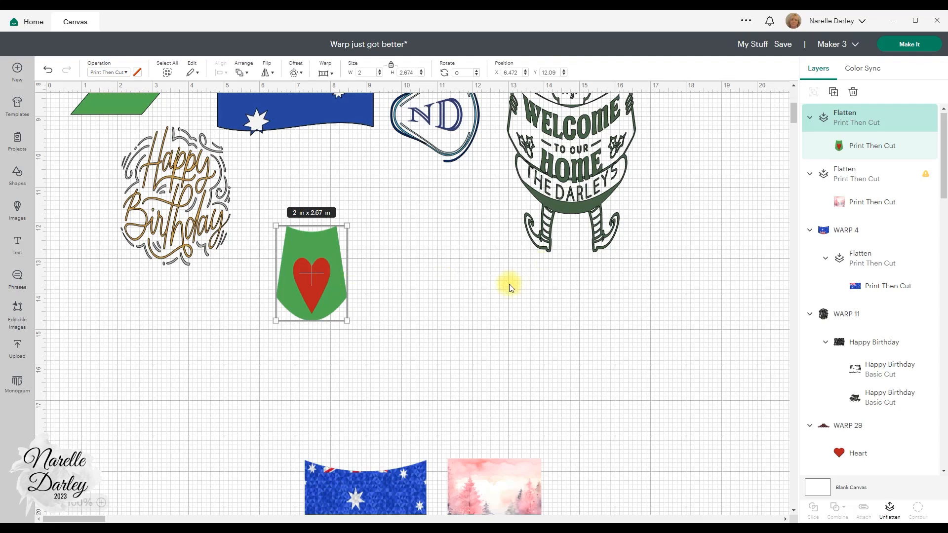
click(408, 269)
- Select the warped circular monogram between the Australian flag and the elf design
scroll(404, 398, up, 5)
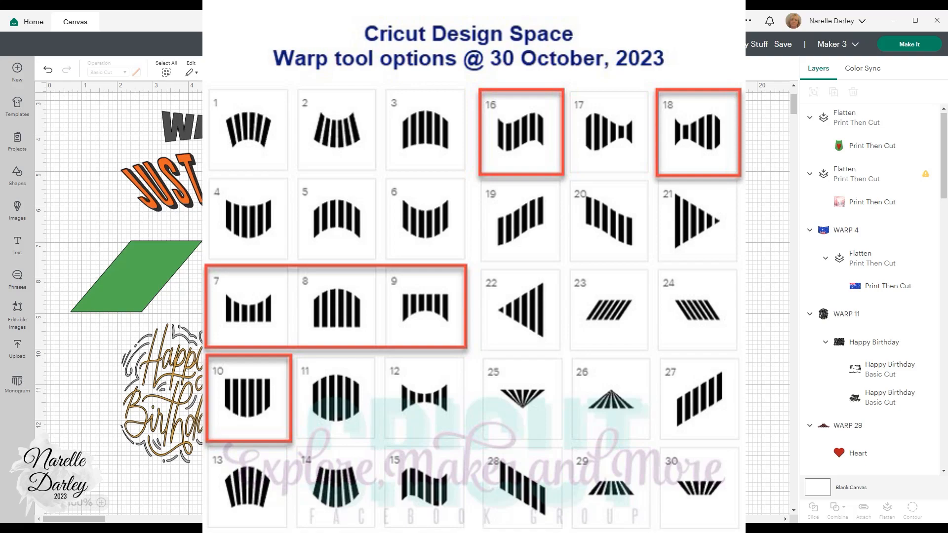
click(250, 131)
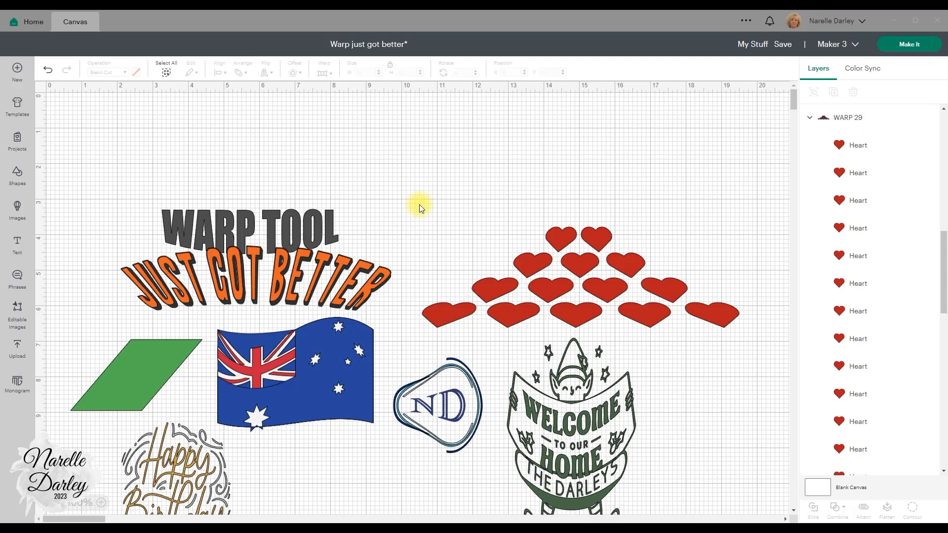
click(441, 388)
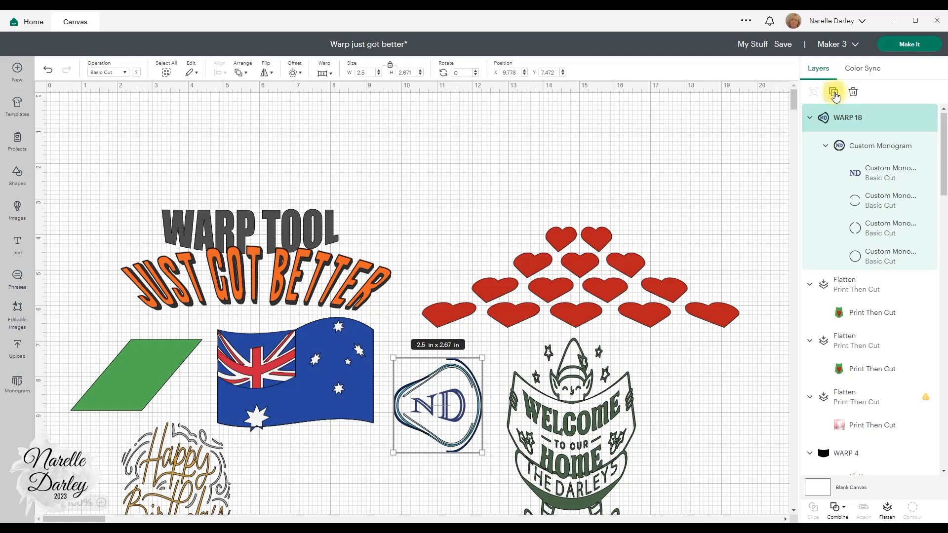
- Move the WARP TOOL text up, clear of the JUST GOT BETTER text, to about X 3.46, Y 2.08
click(224, 223)
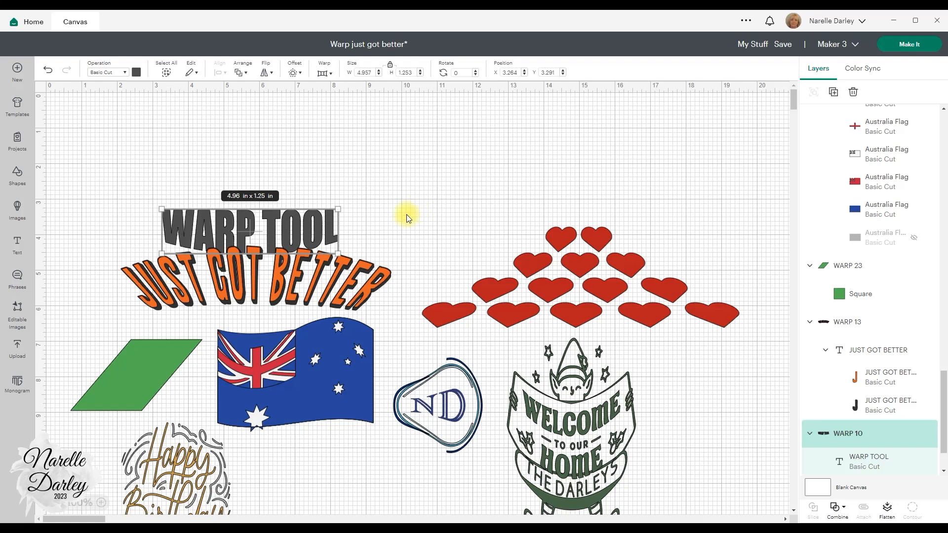
click(298, 229)
drag(297, 230, 305, 187)
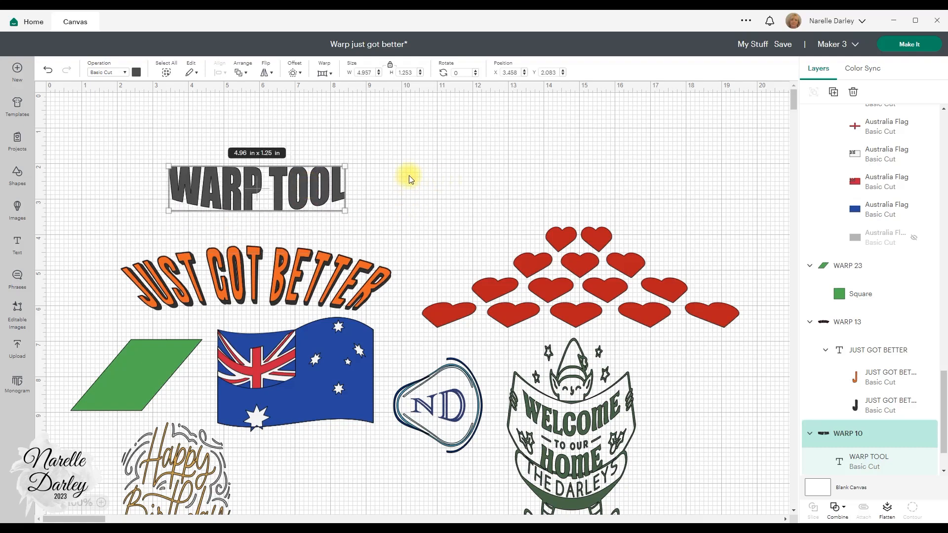